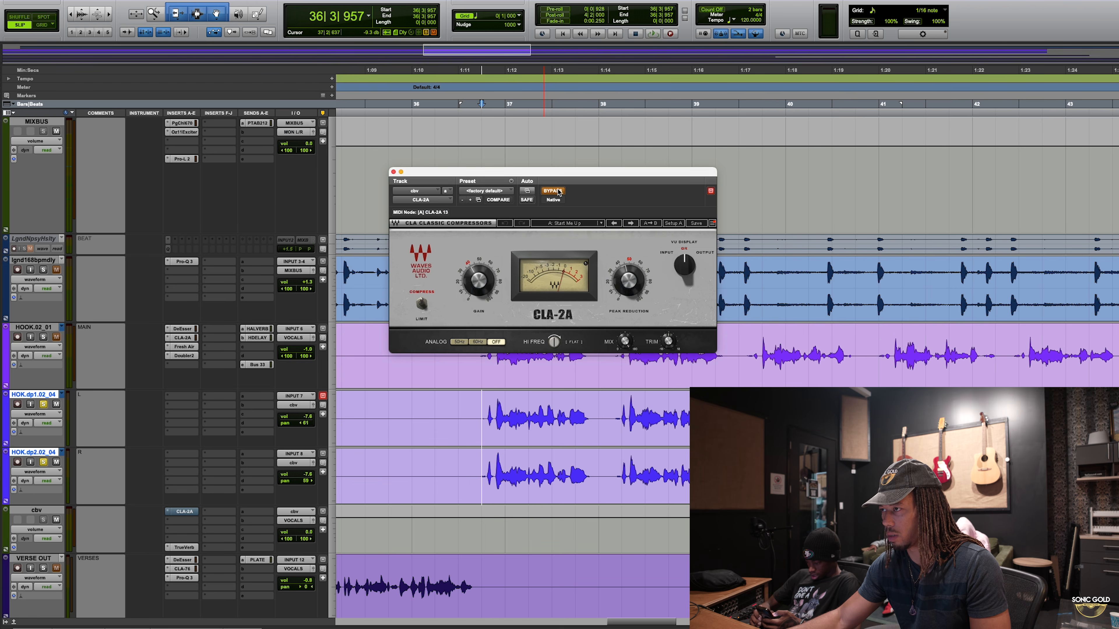
Step: Move the CLA-2A window over the track columns and take the compressor out of bypass while playing the soloed hook doubles
drag(557, 175, 331, 84)
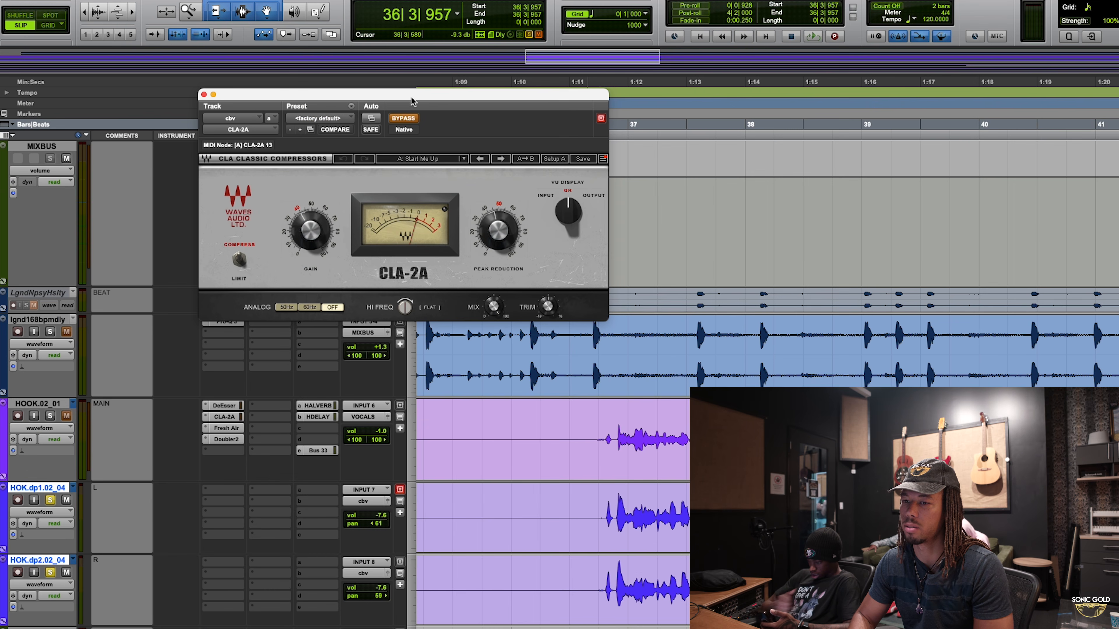
key(space)
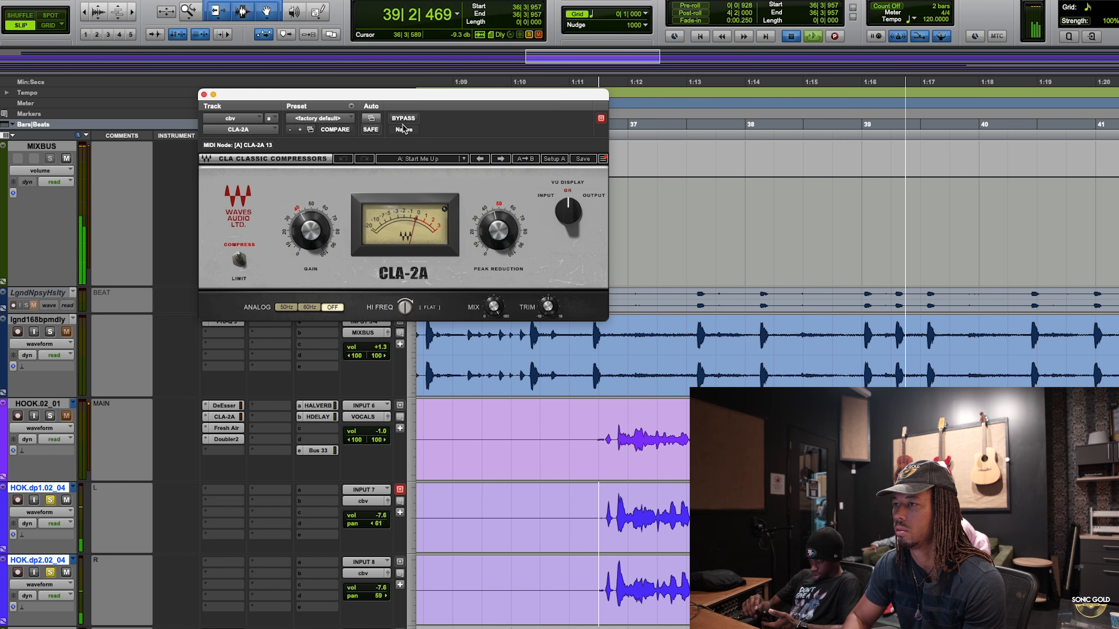
key(space)
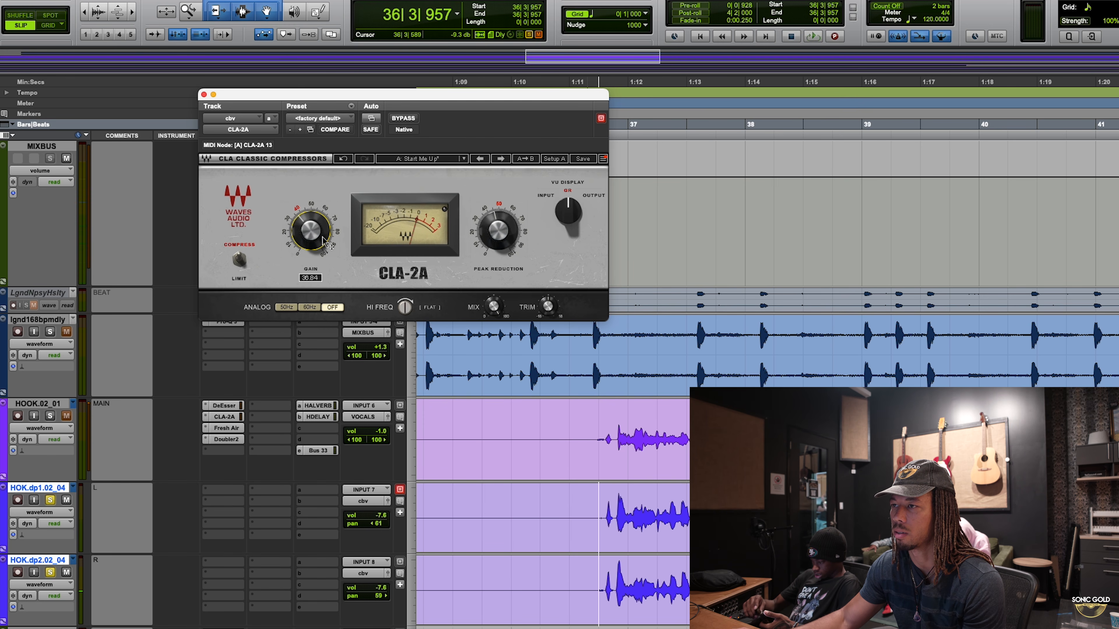
Step: Lower the CLA-2A gain on the cbv track to about 34.5, comparing with bypass during playback to match the level
key(space)
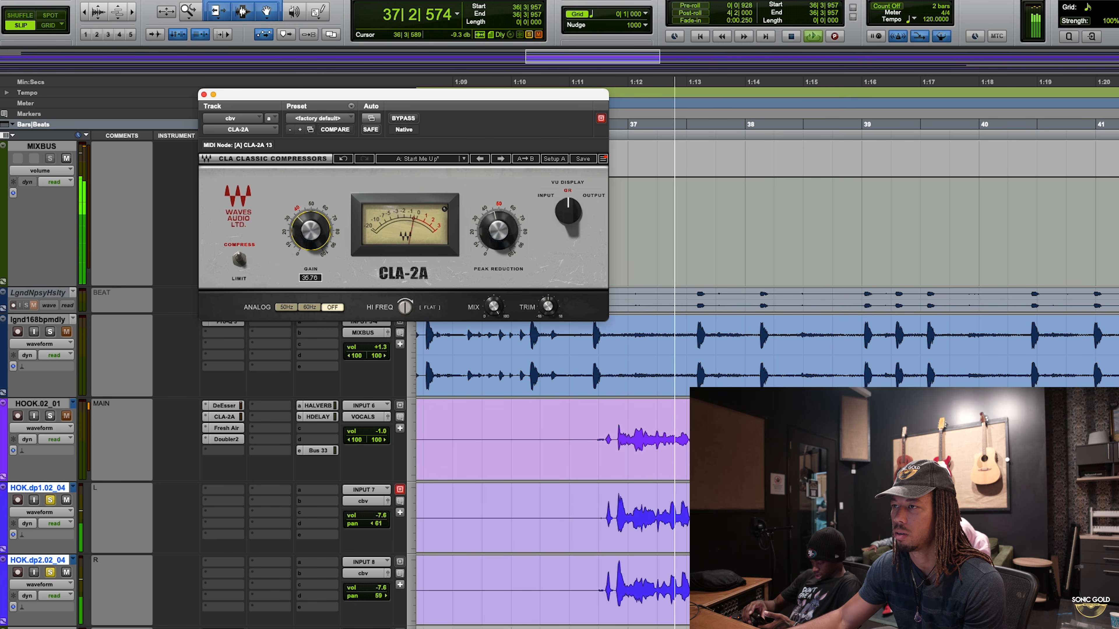
click(404, 119)
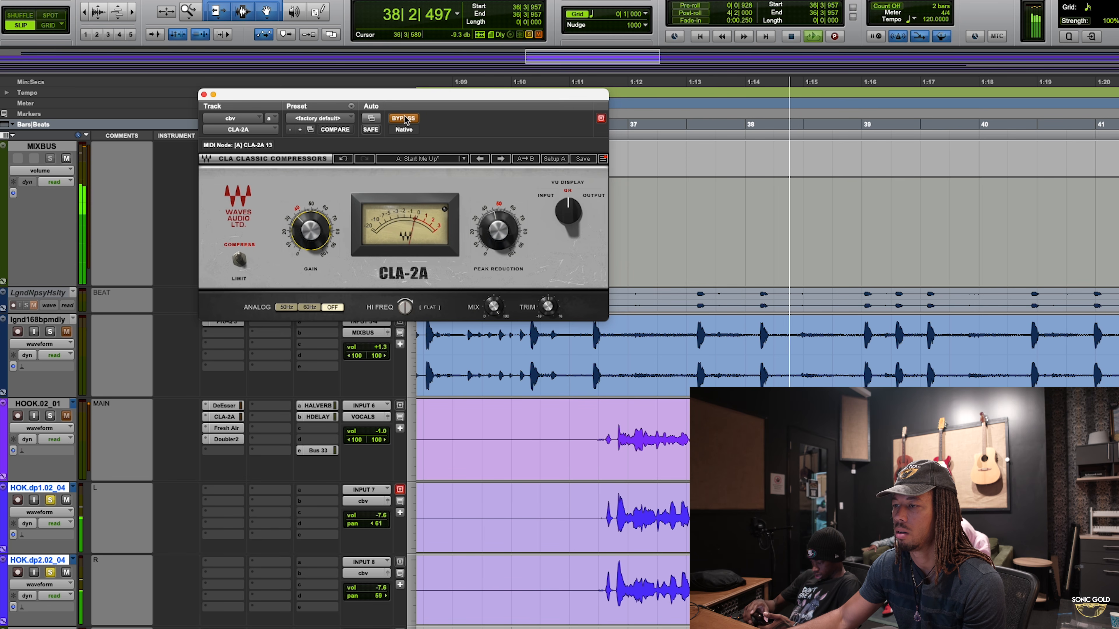
click(406, 119)
drag(312, 231, 312, 235)
click(397, 117)
click(396, 117)
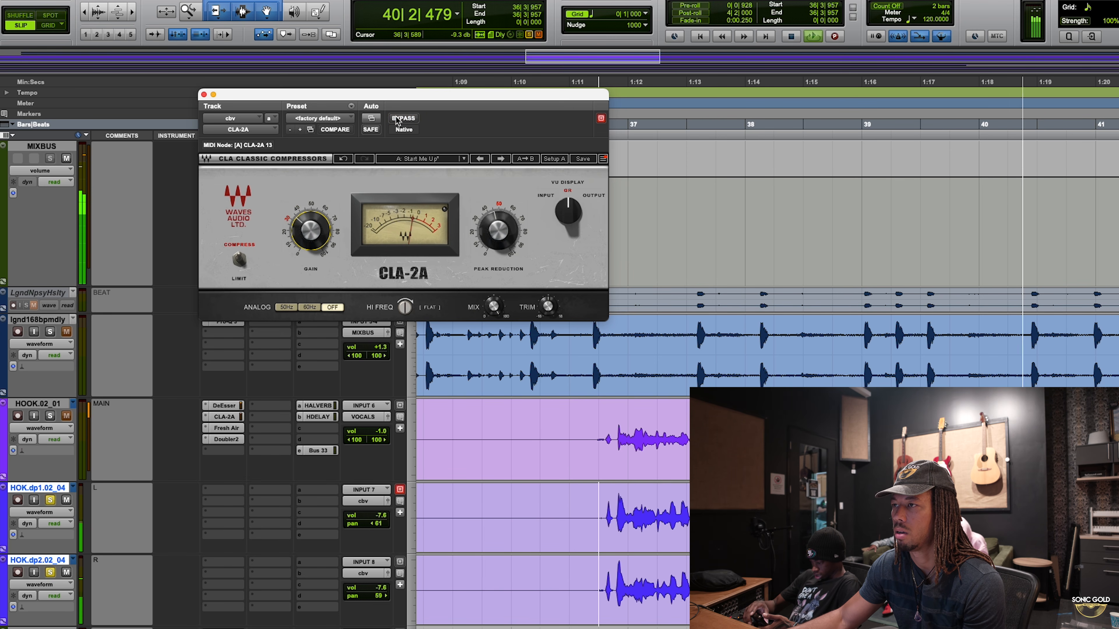
drag(498, 230, 499, 232)
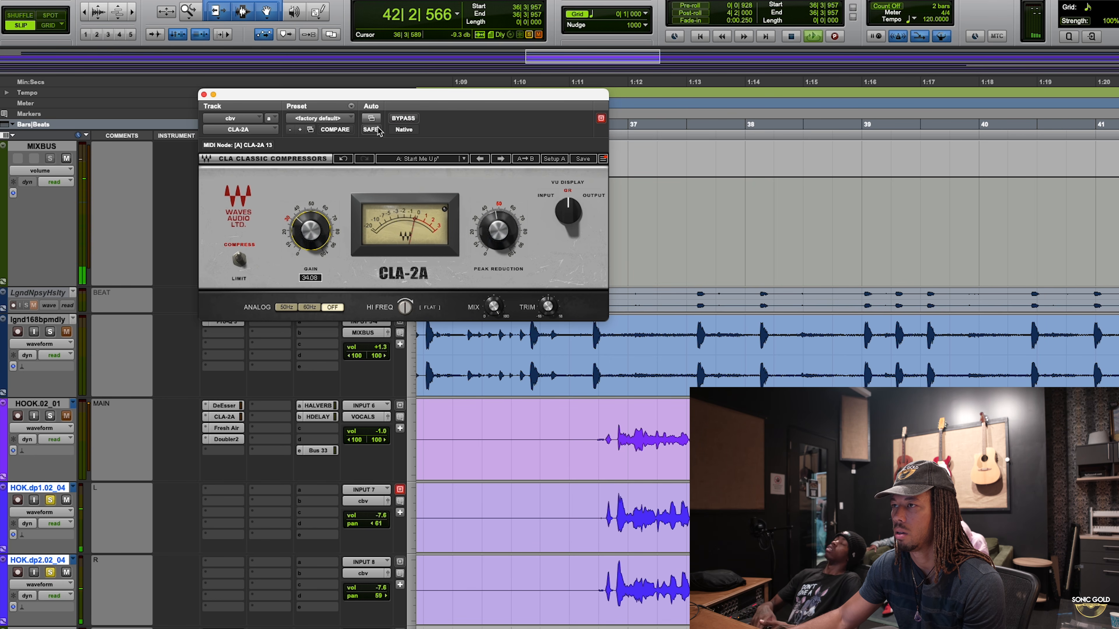
click(394, 120)
click(393, 120)
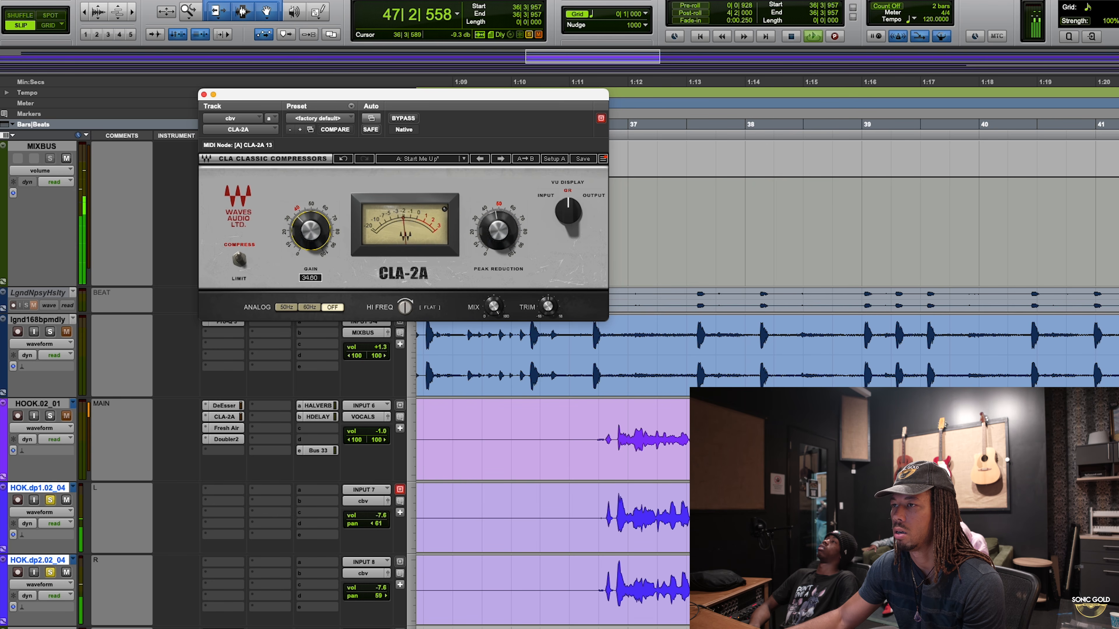
key(space)
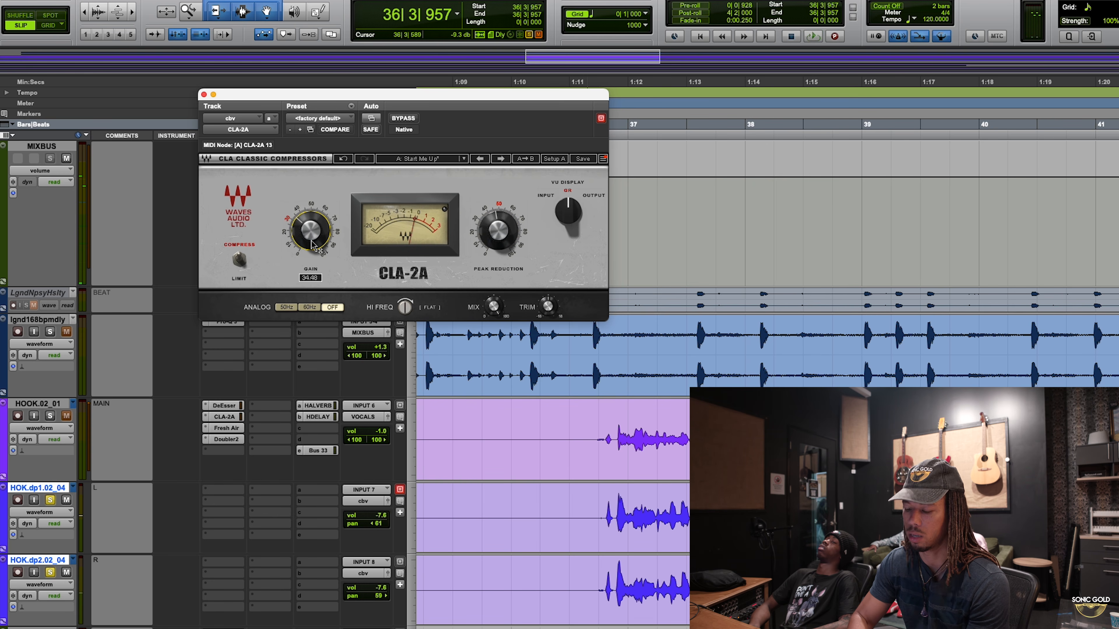
Step: Play the soloed hook doubles with the CLA-2A bypassed and engaged to compare them, and close the plug-in window
click(404, 118)
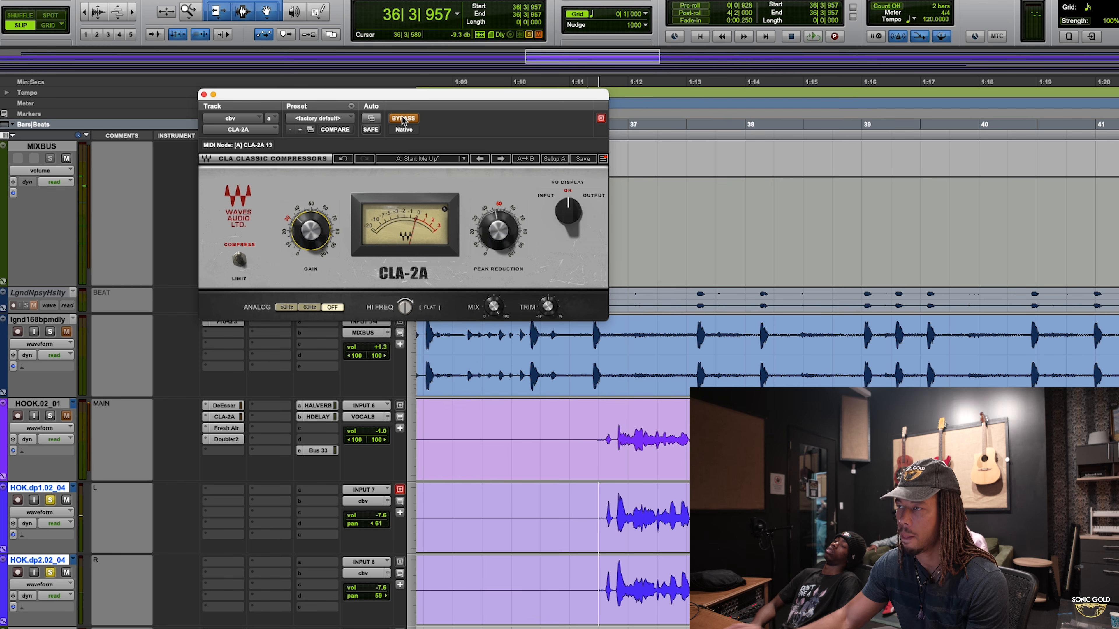
key(space)
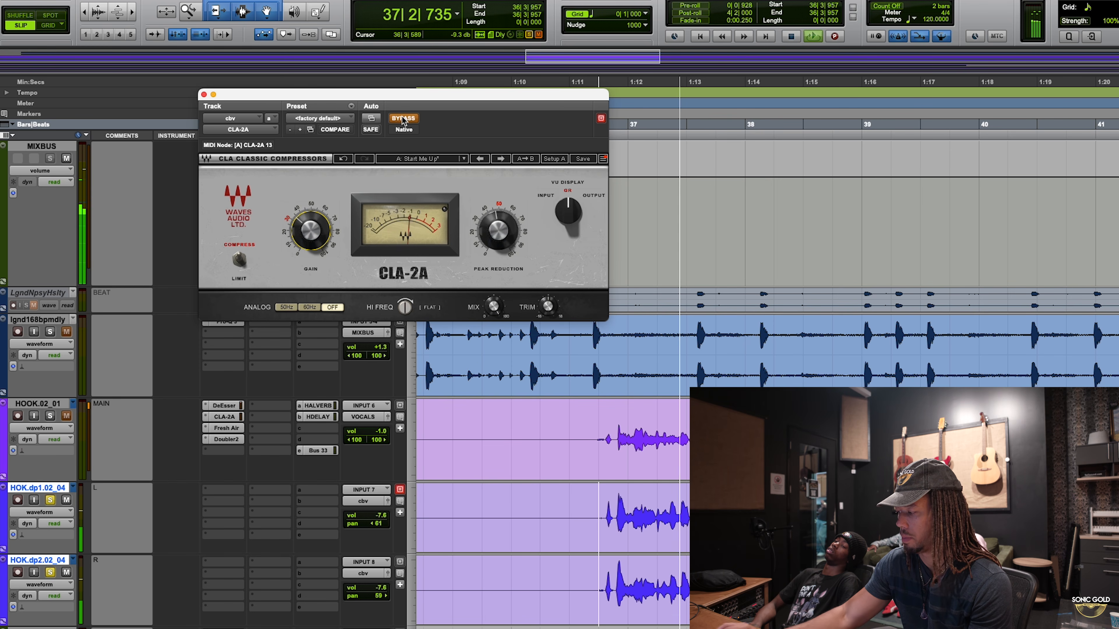
click(403, 118)
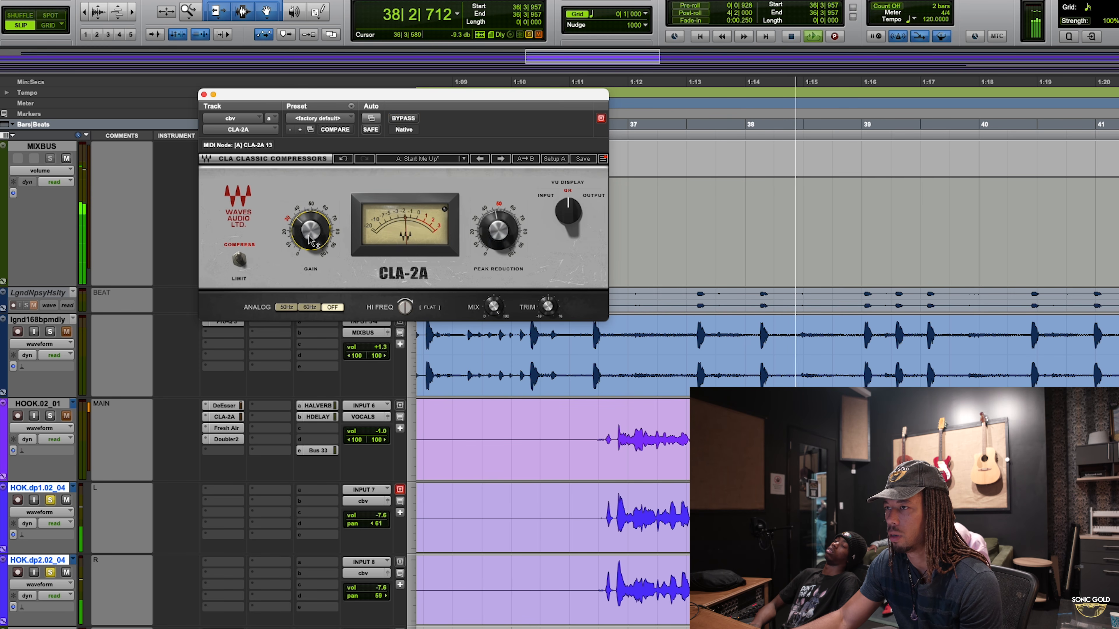
key(space)
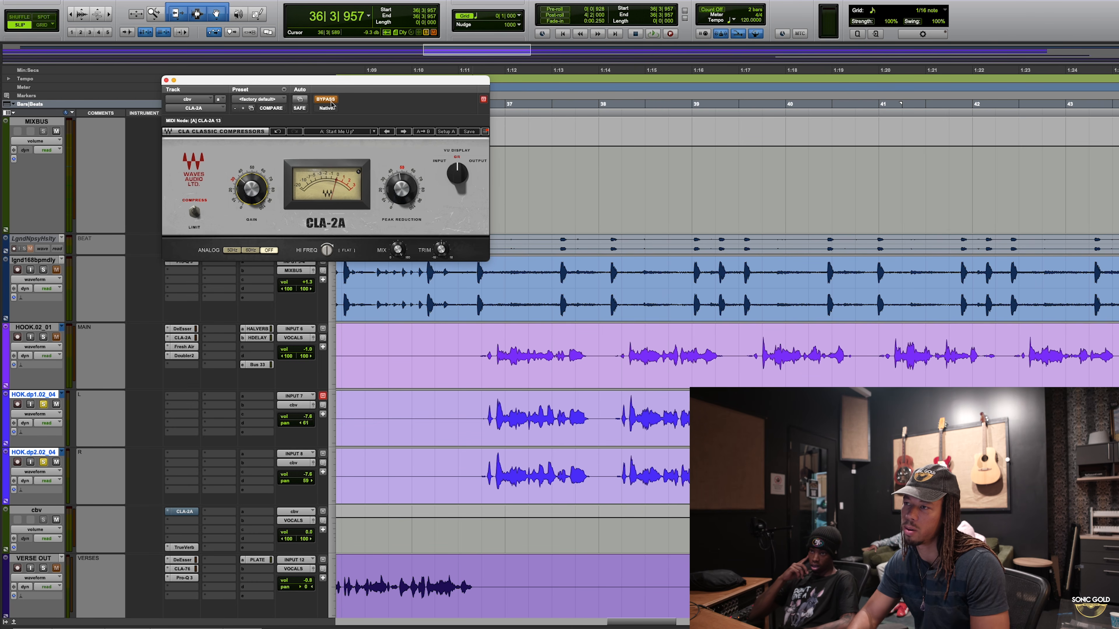
key(space)
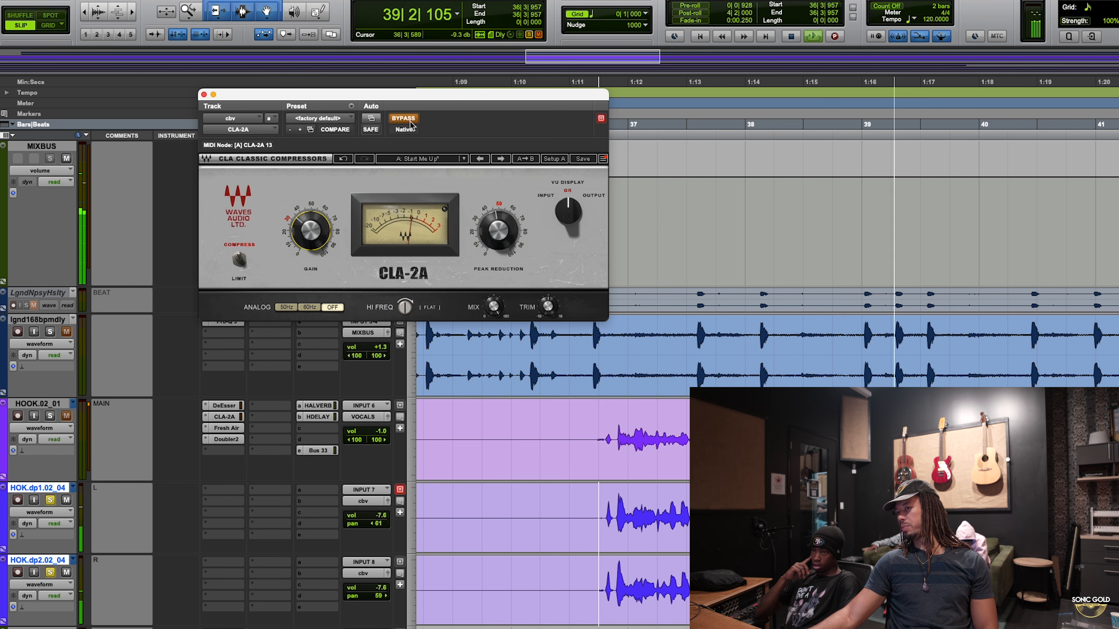
click(409, 120)
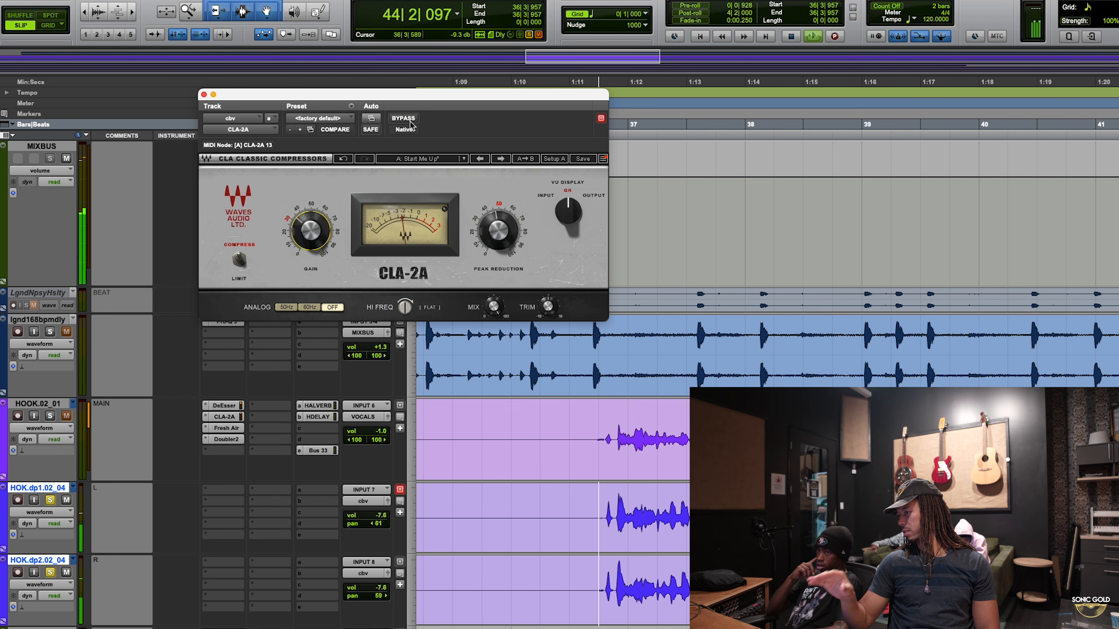
key(space)
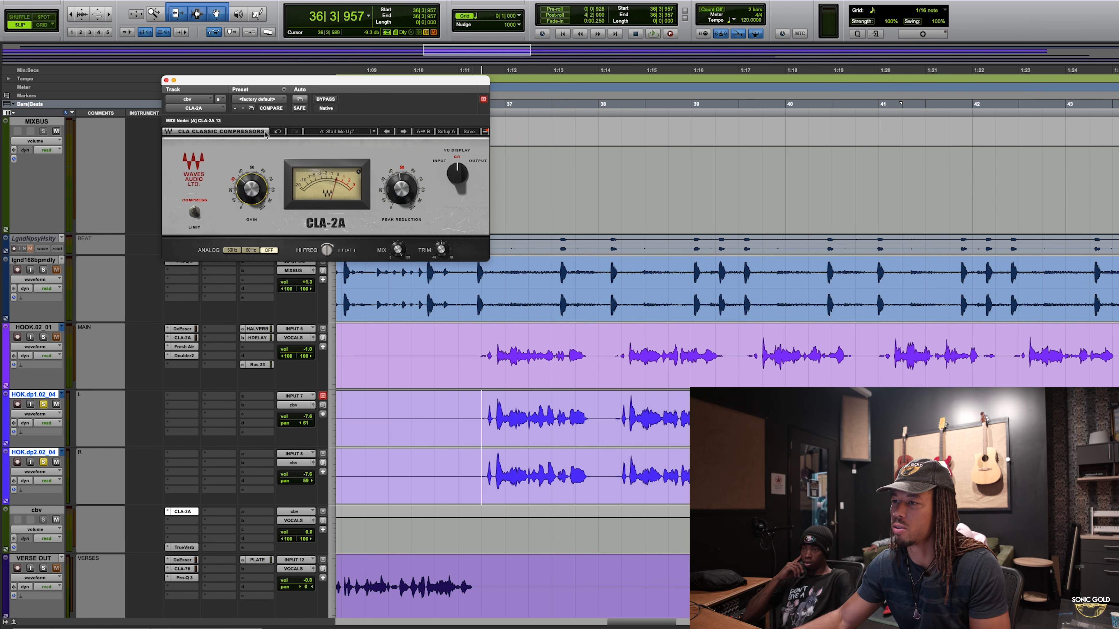
drag(302, 79, 431, 125)
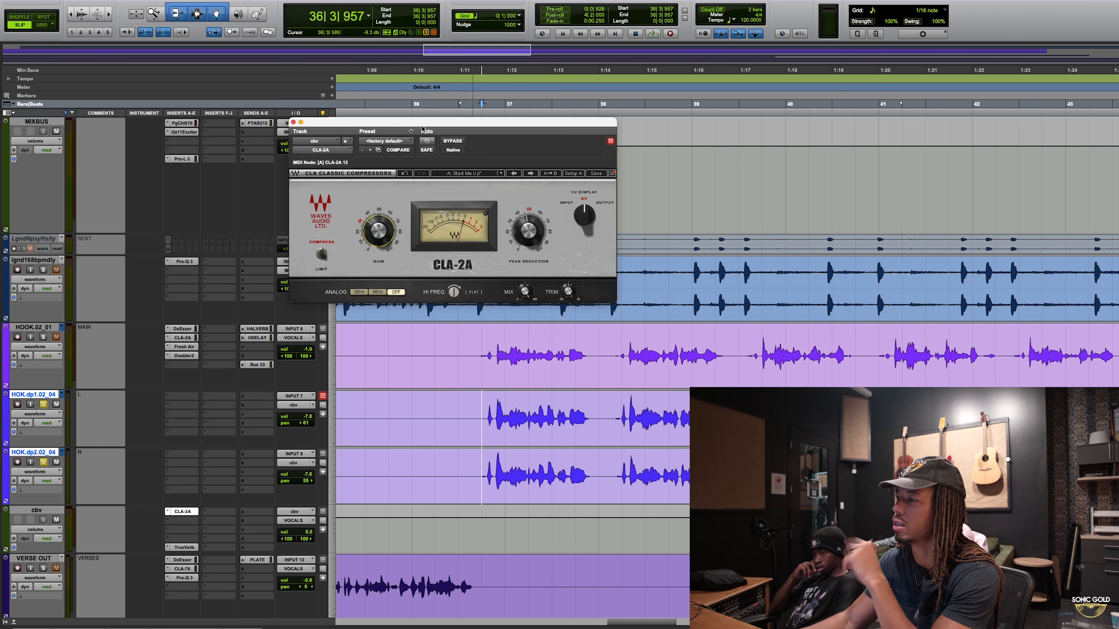
click(293, 122)
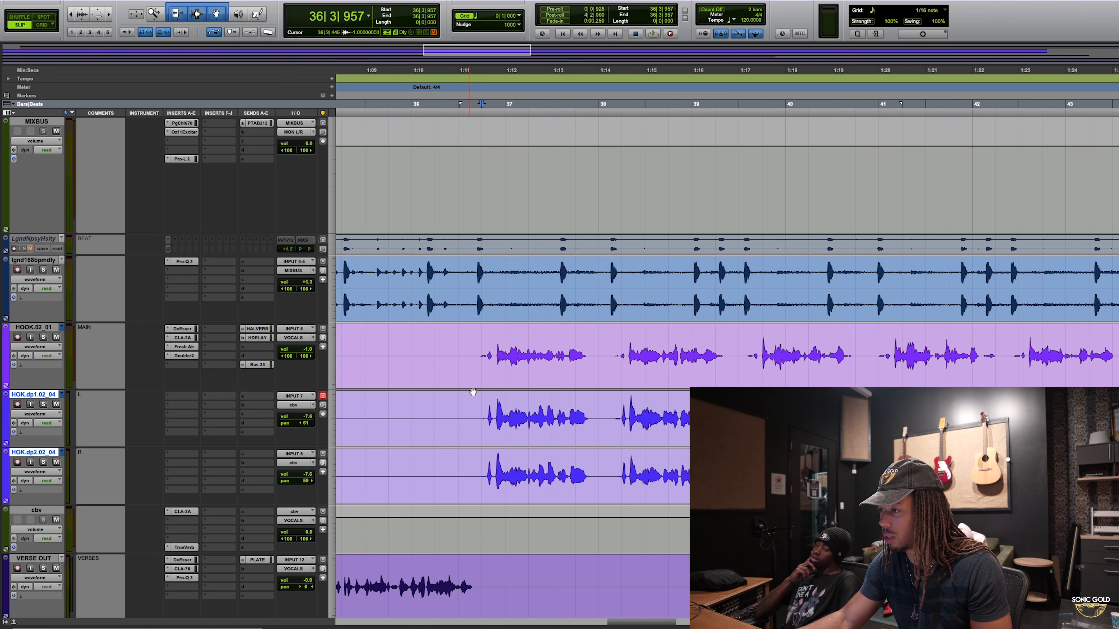
Step: Play the hook in the full mix with the cbv track's CLA-2A insert bypassed and active to compare the doubles
key(space)
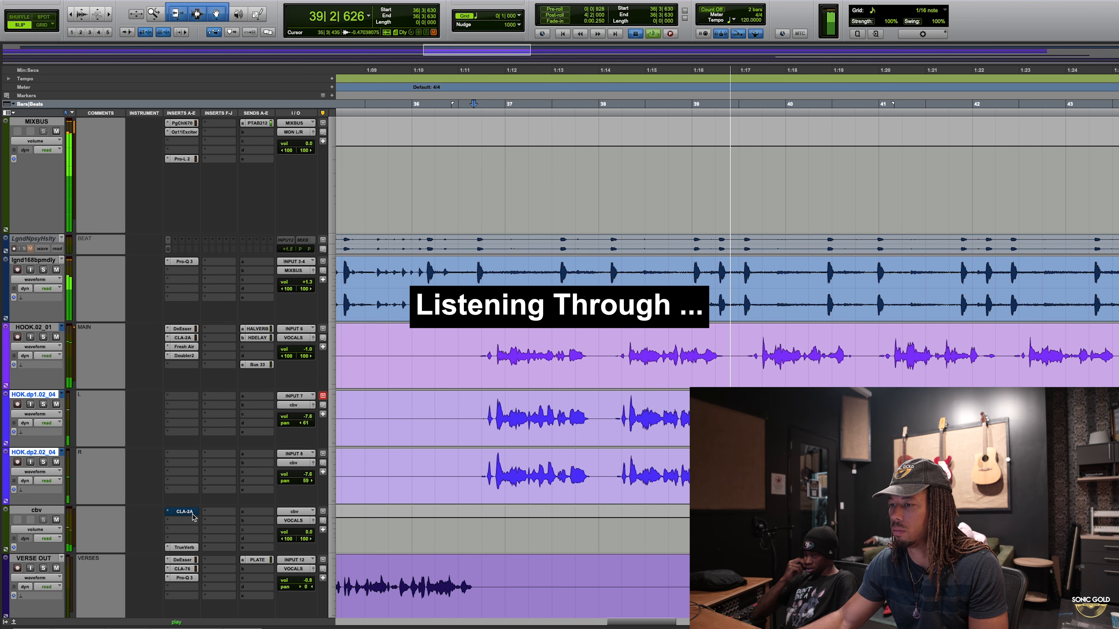
key(space)
super+click(194, 512)
key(space)
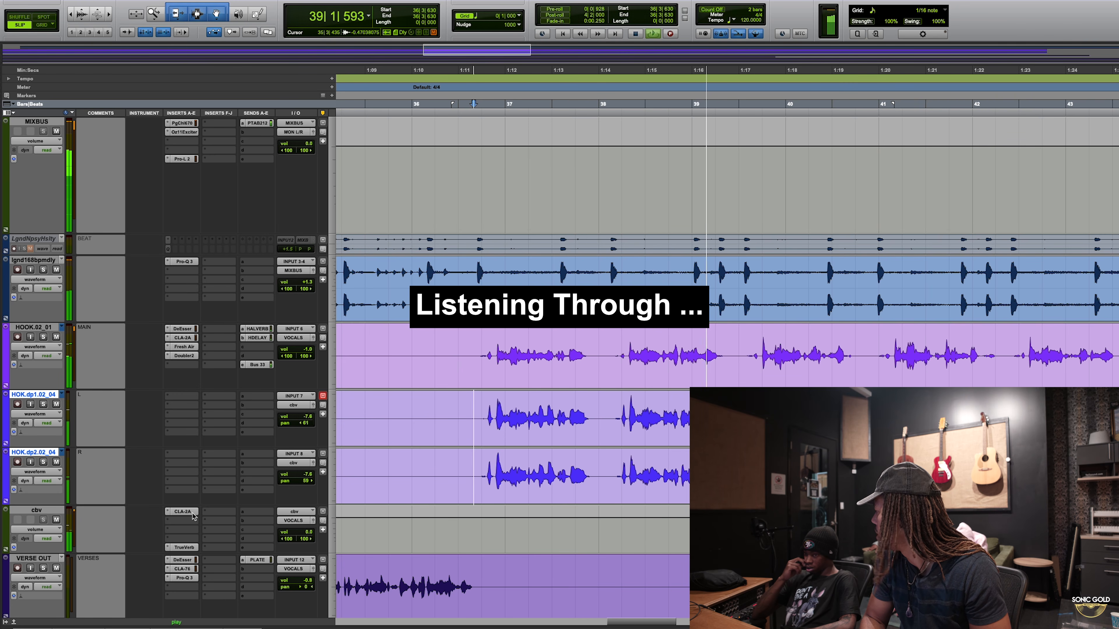
key(space)
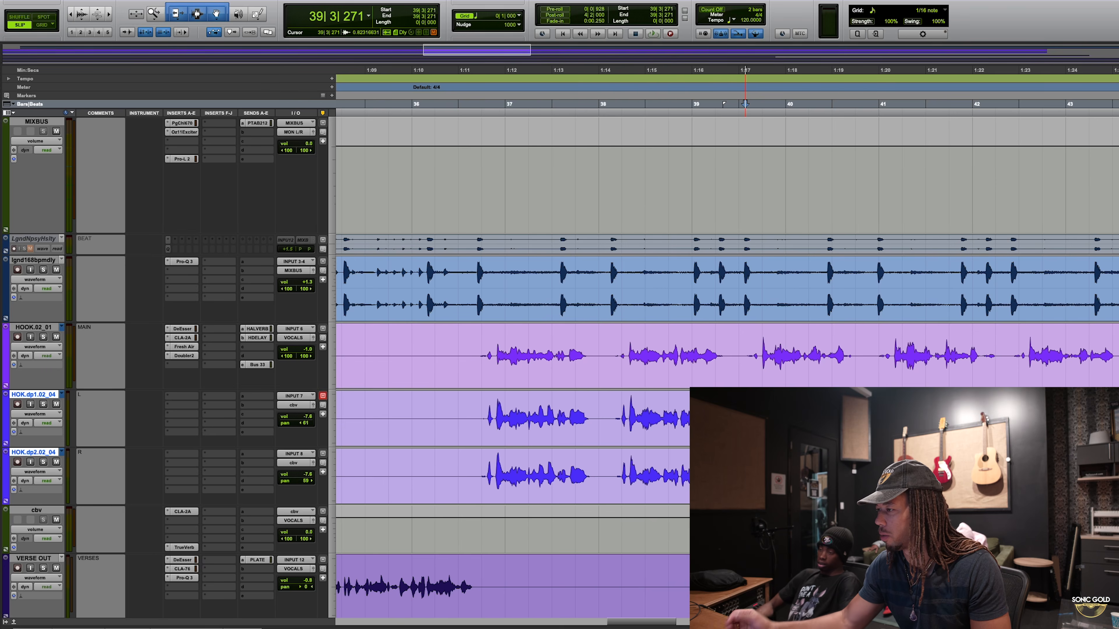
Step: Reduce the height of the two hook double tracks, HOK.dp1.02_04 and HOK.dp2.02_04
scroll(599, 426, right, 2)
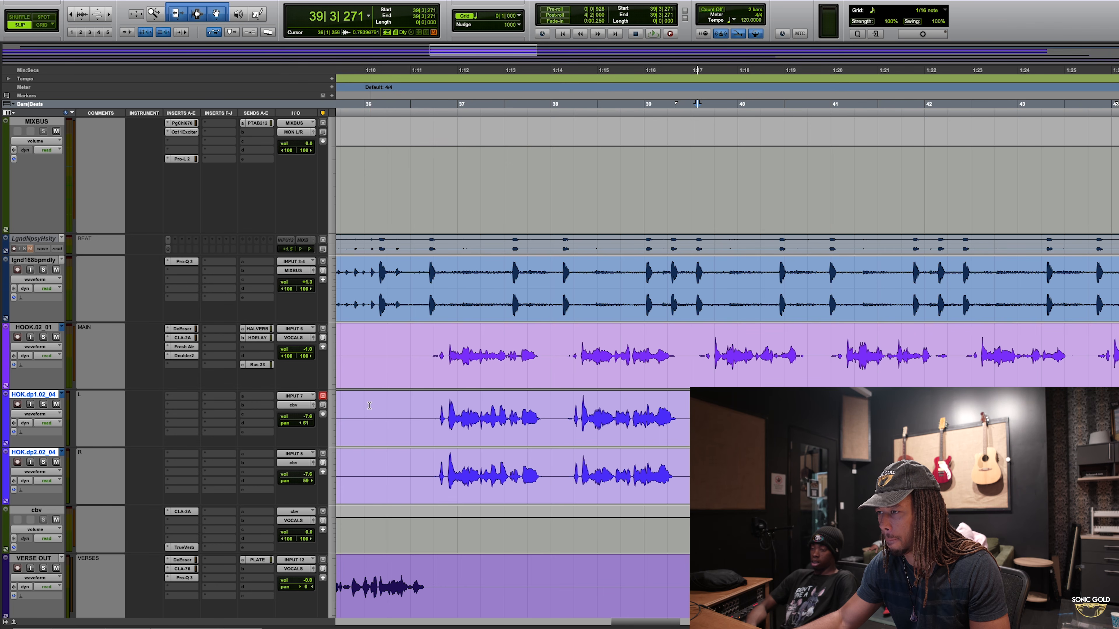
drag(372, 406, 433, 445)
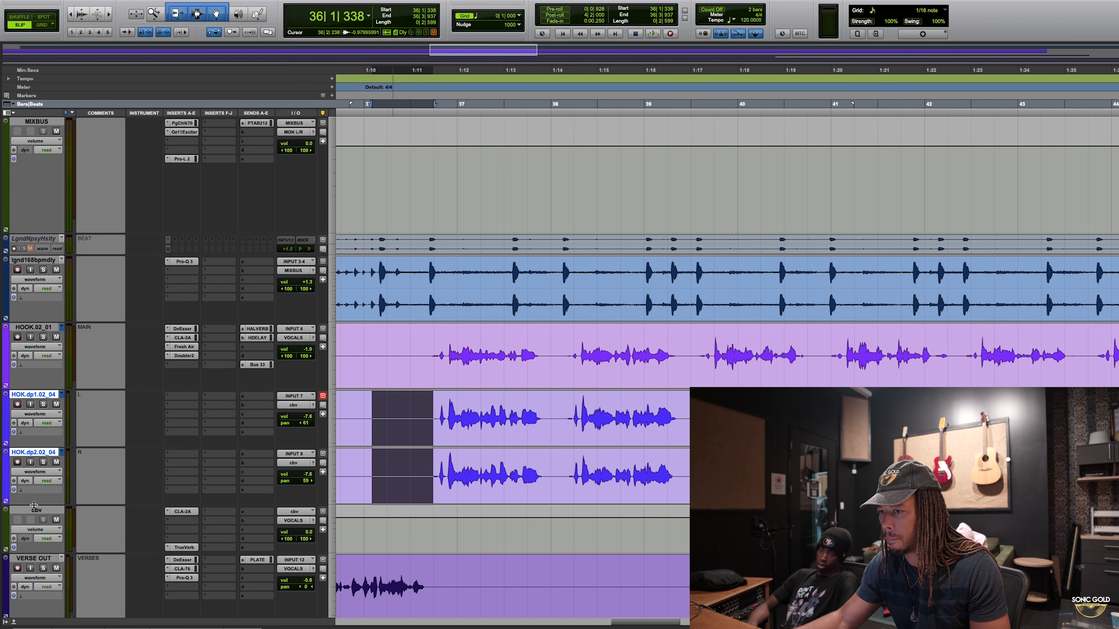
drag(34, 506, 40, 491)
Step: Play from just before the hook and lower the cbv track's volume to -2.2
click(394, 417)
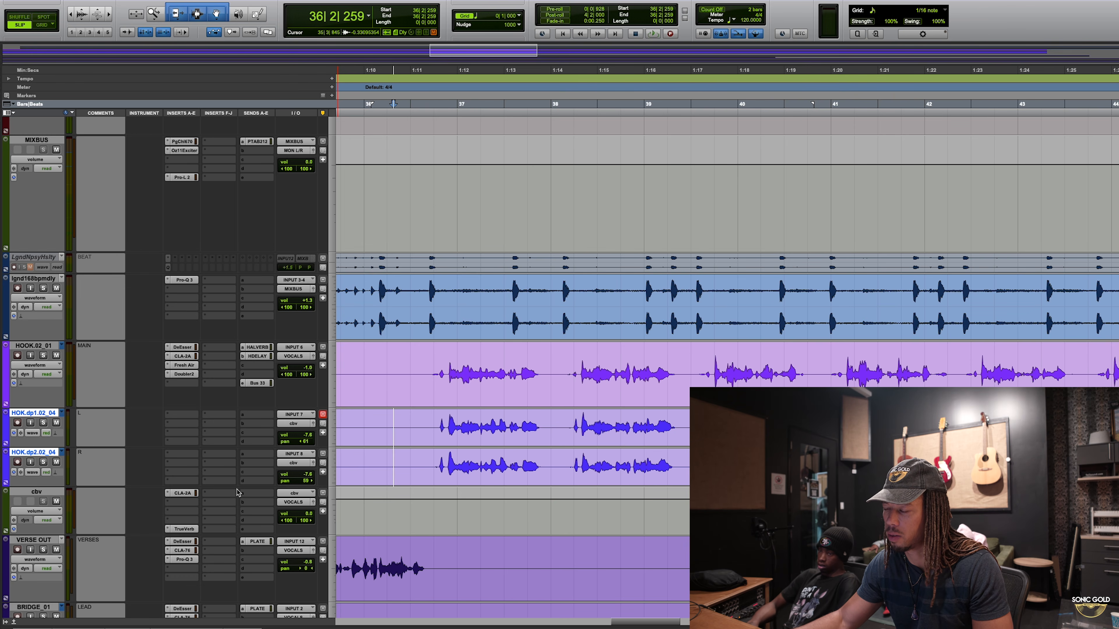
key(space)
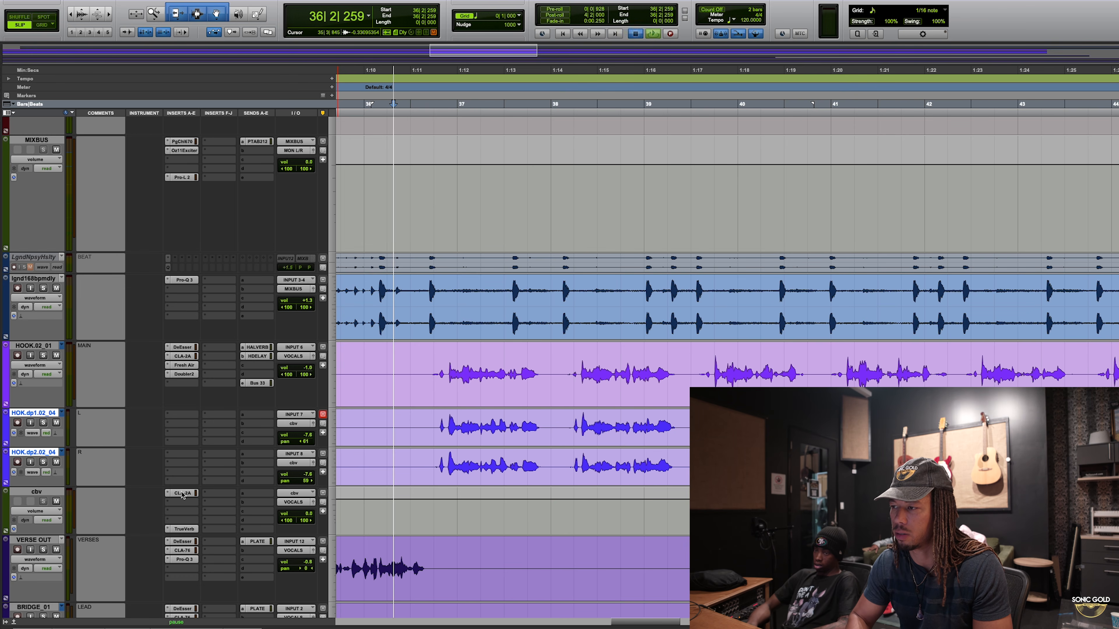
drag(299, 516, 300, 530)
key(space)
Step: Play the hook in the full mix from 36|3|200, comparing the cbv track with its CLA-2A bypassed and active
key(ctrl+bracketleft)
key(space)
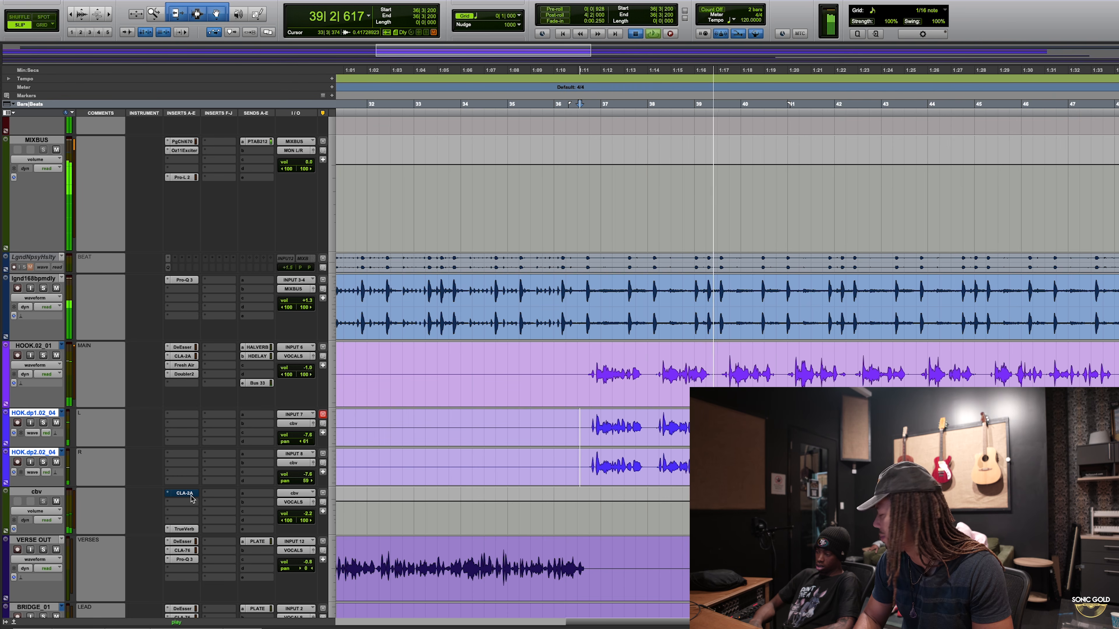
key(space)
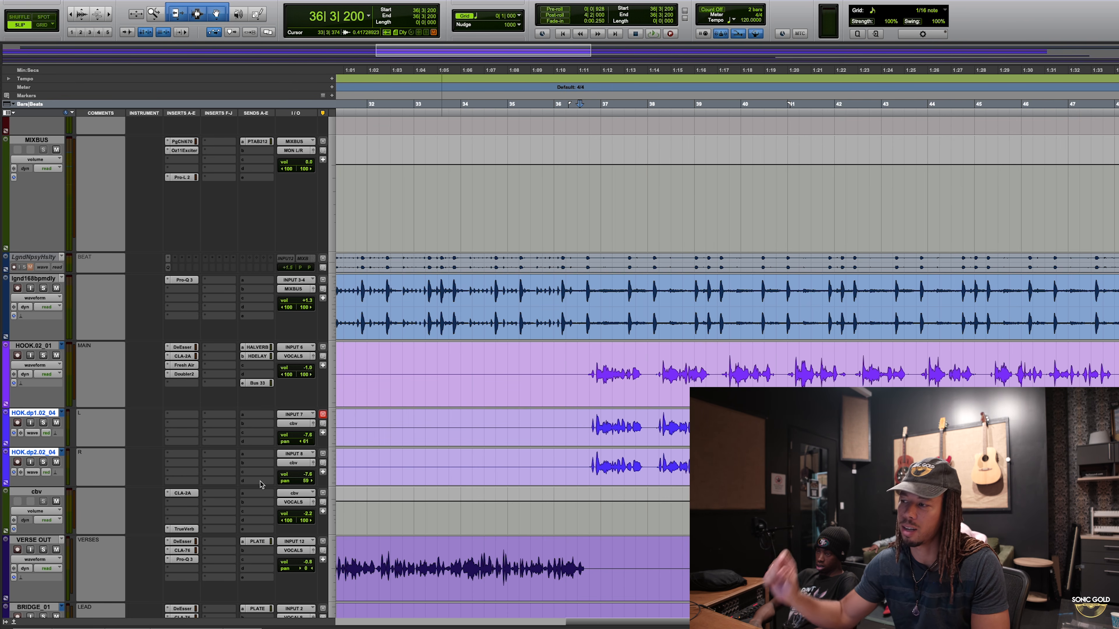
key(space)
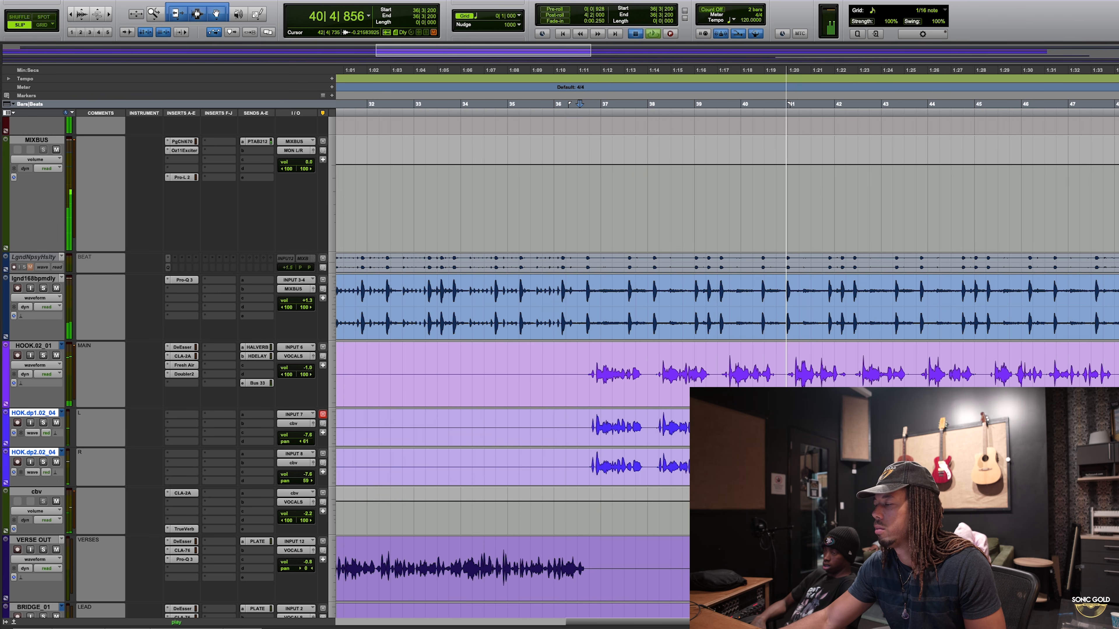
key(space)
Step: Place the playback position at 38|1|727 on the hook doubles and listen to the following phrases
scroll(902, 441, down, 1)
scroll(727, 309, down, 5)
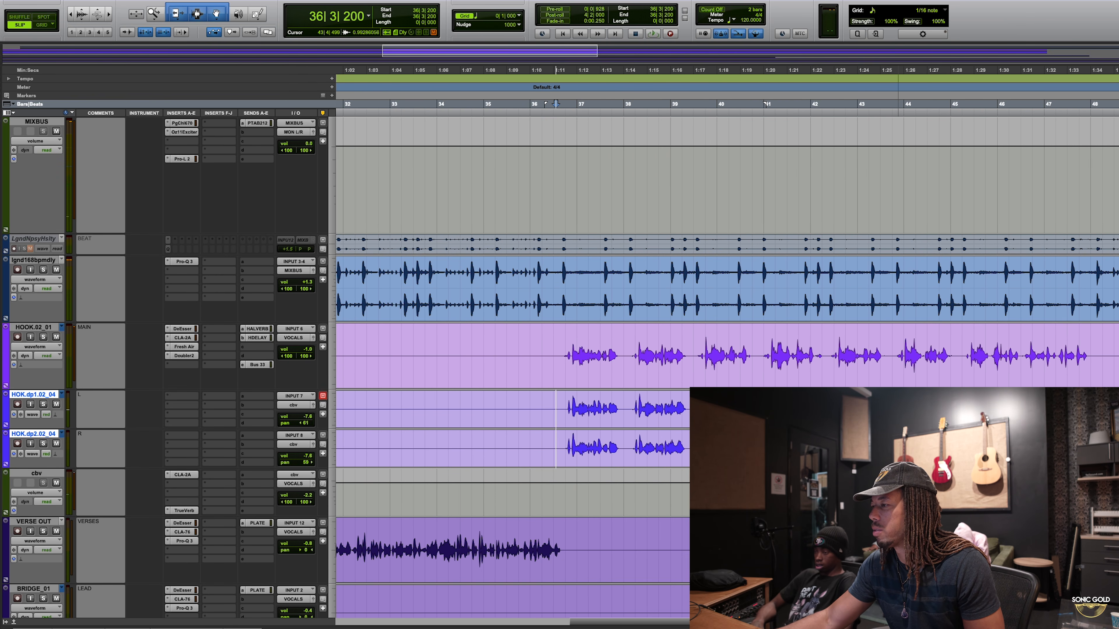
scroll(727, 309, up, 2)
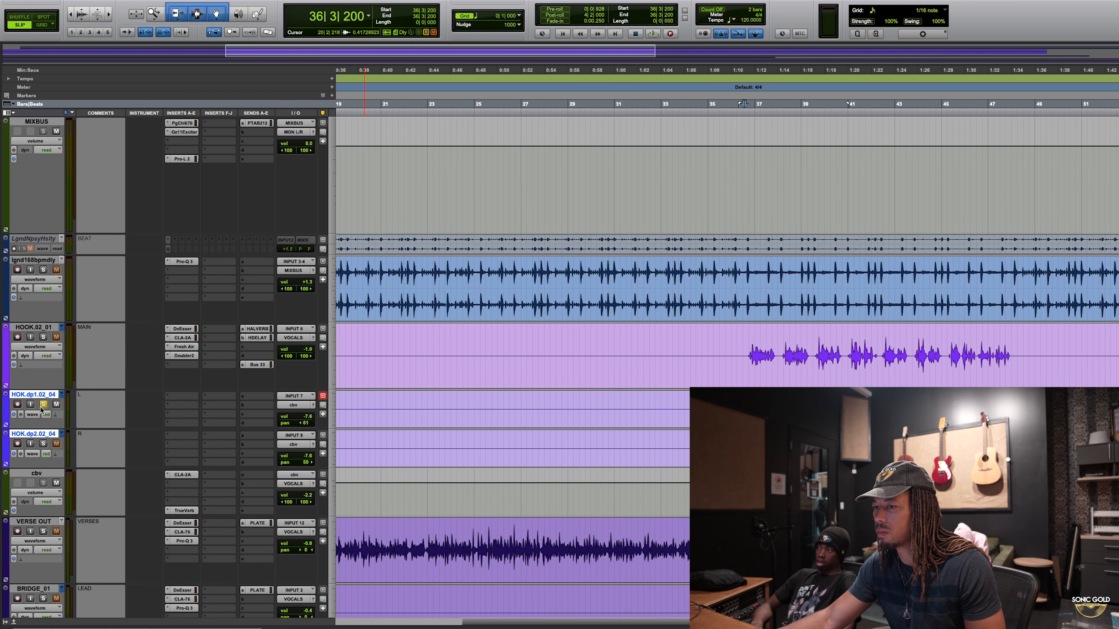
click(752, 410)
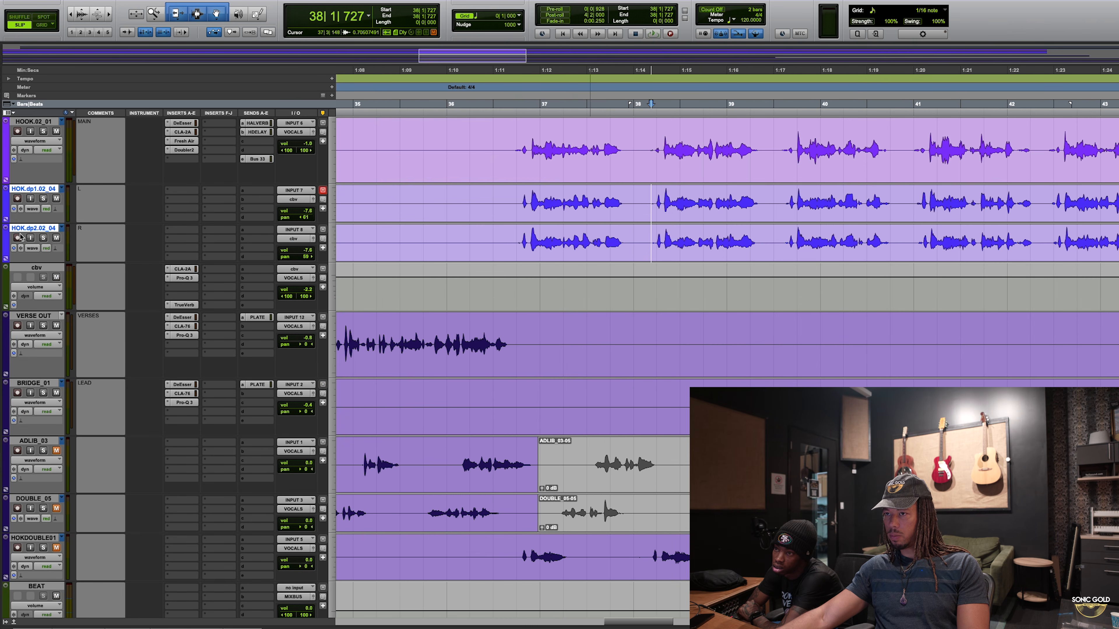
key(space)
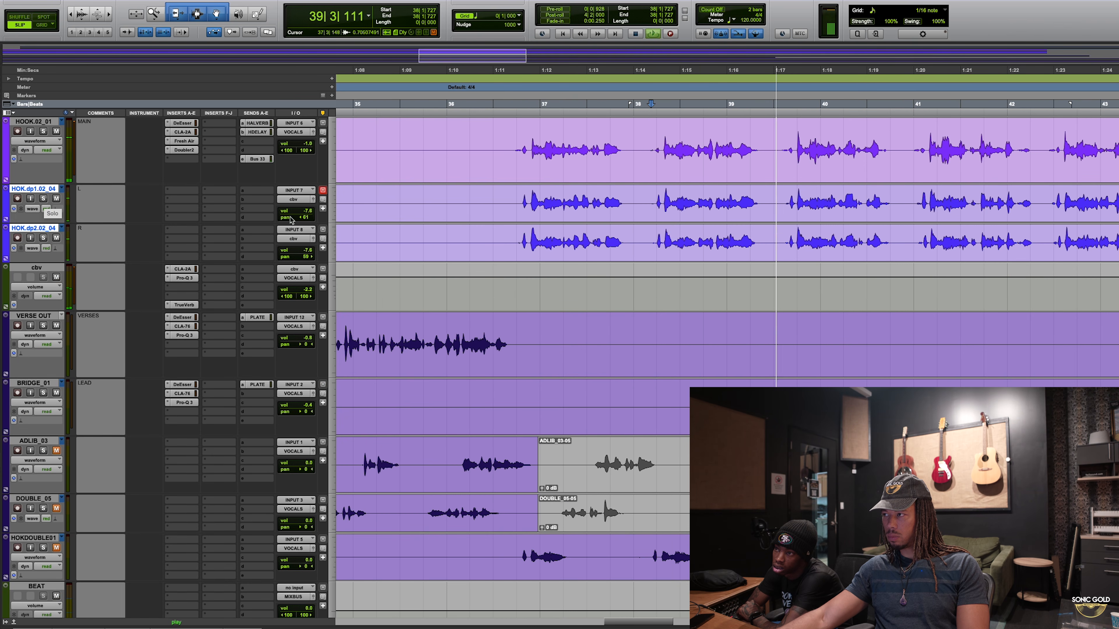
scroll(756, 221, right, 1)
key(space)
Step: Zoom in on the doubles' phrase from 39|3|845 to 40|1|236, solo both double tracks and audition them from 39|3|492
drag(771, 202, 803, 209)
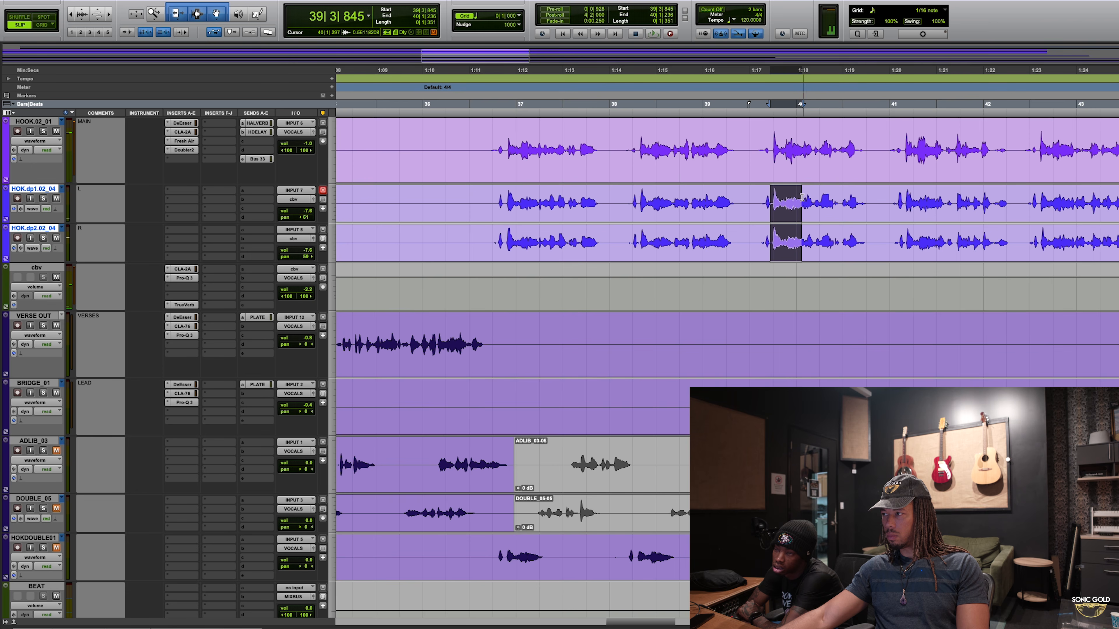
key(t)
key(t)
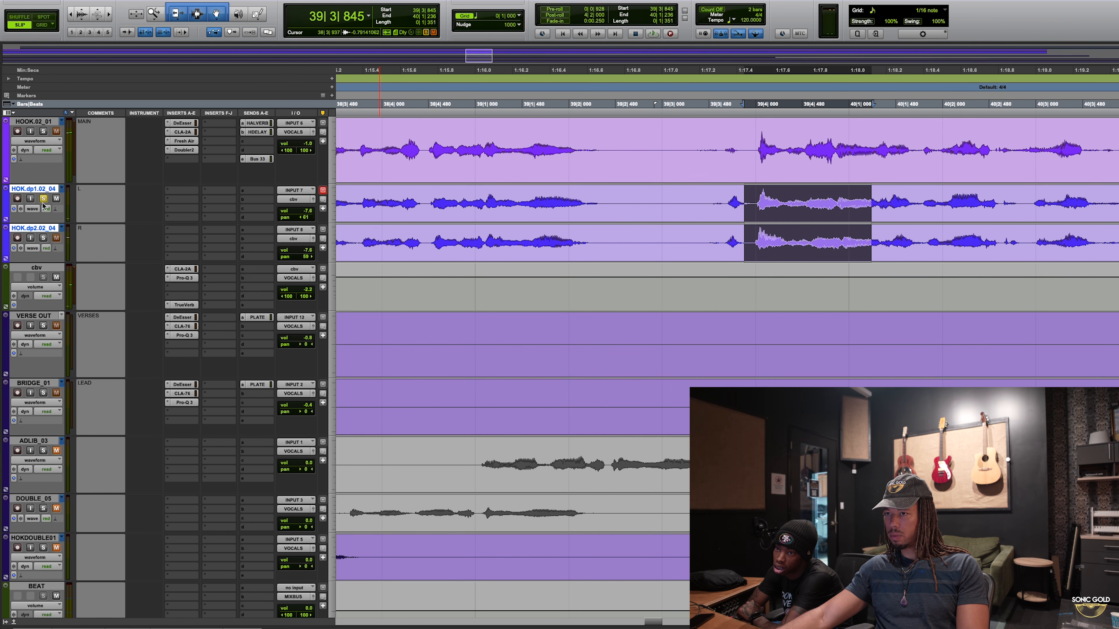
click(710, 202)
key(space)
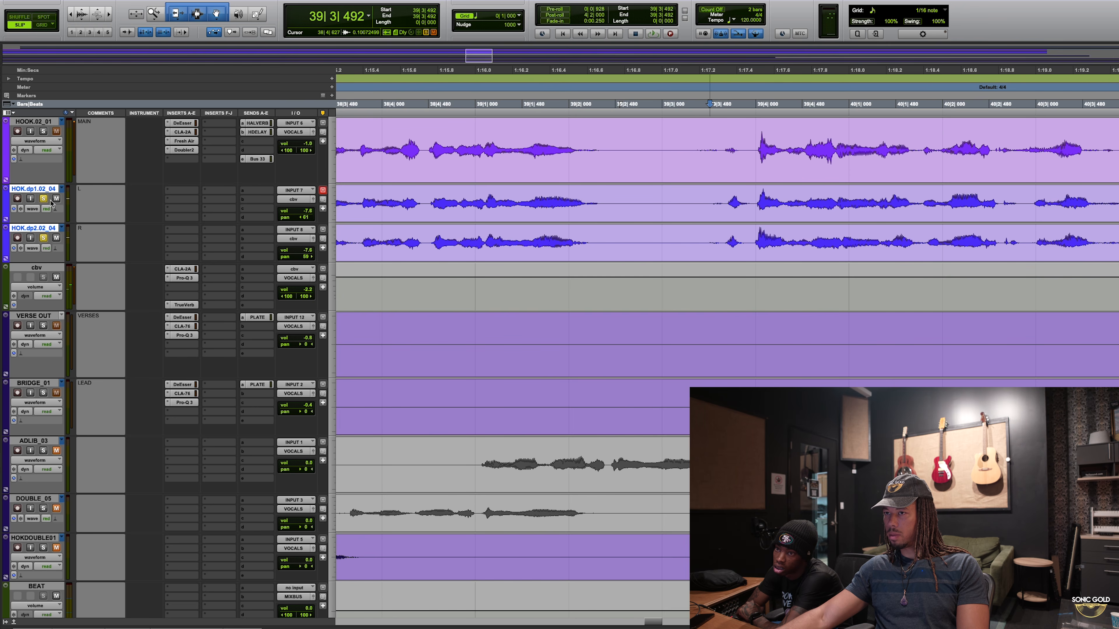
Step: Unsolo the hook doubles, solo the main HOOK track and check the settings of its CLA-2A
key(space)
click(42, 131)
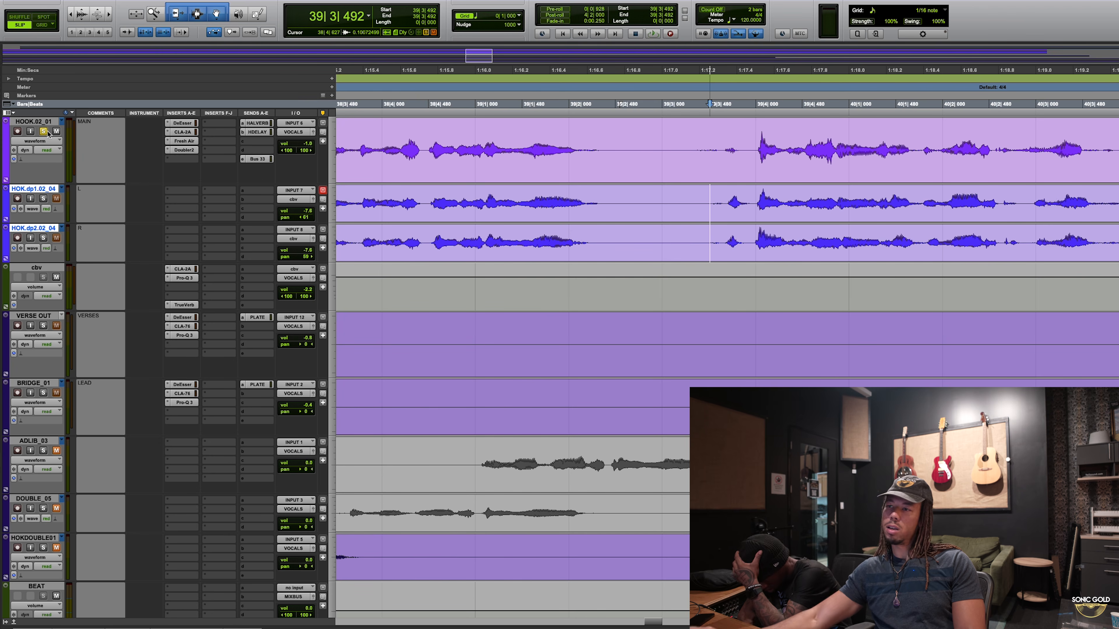
click(183, 131)
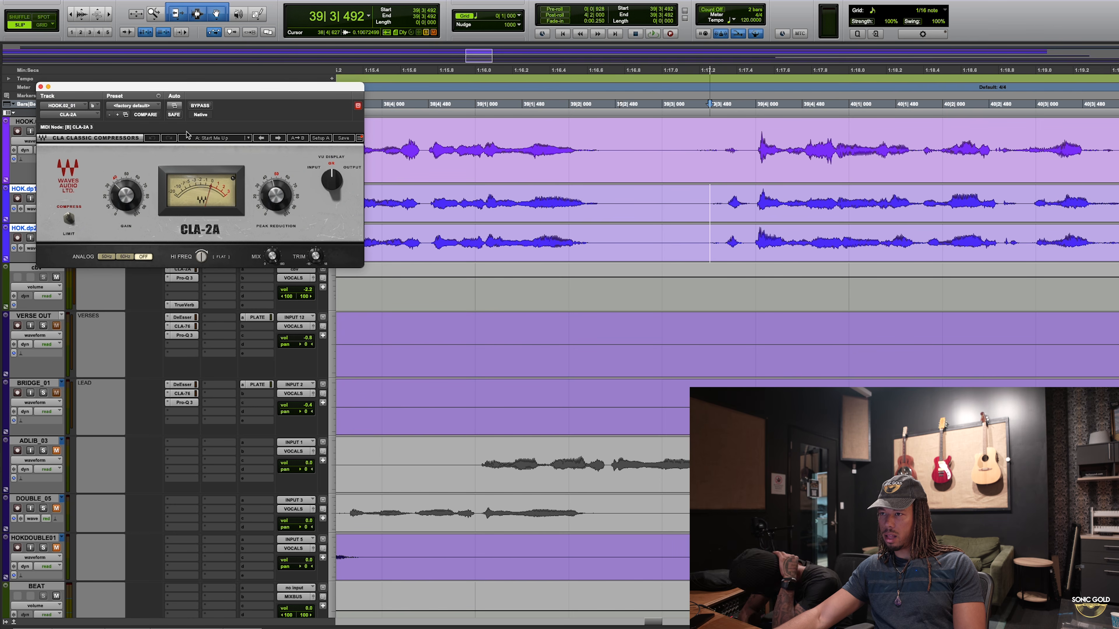
click(41, 87)
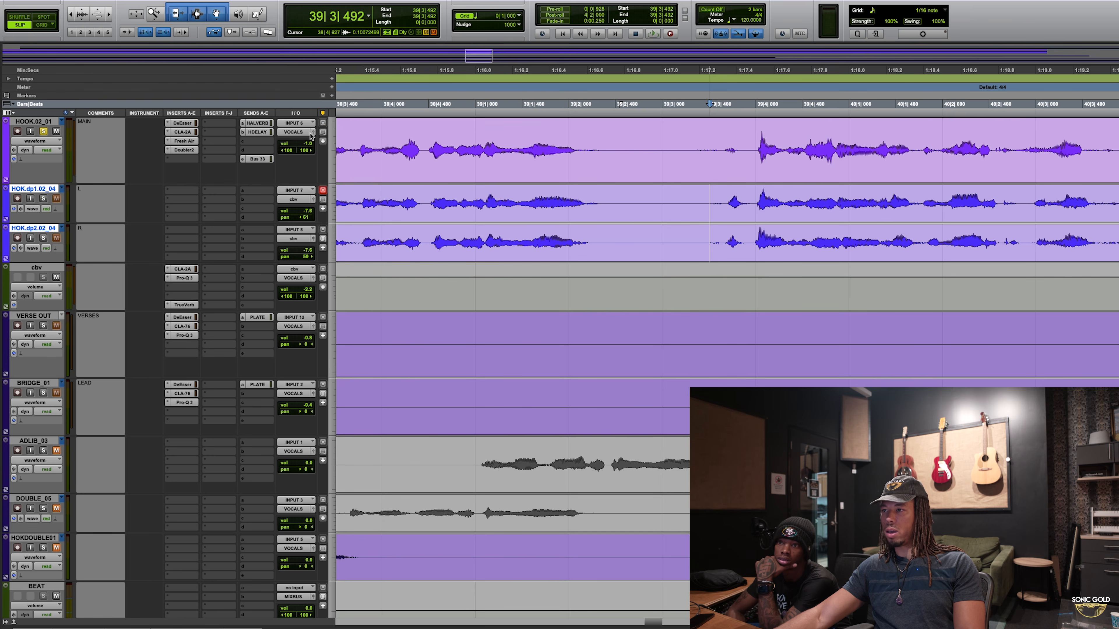
Step: Select the main hook vocal from 36|4|018 to 46|4|571 and review the track's CLA-2A compressor once more
key(r)
click(508, 145)
key(r)
key(r)
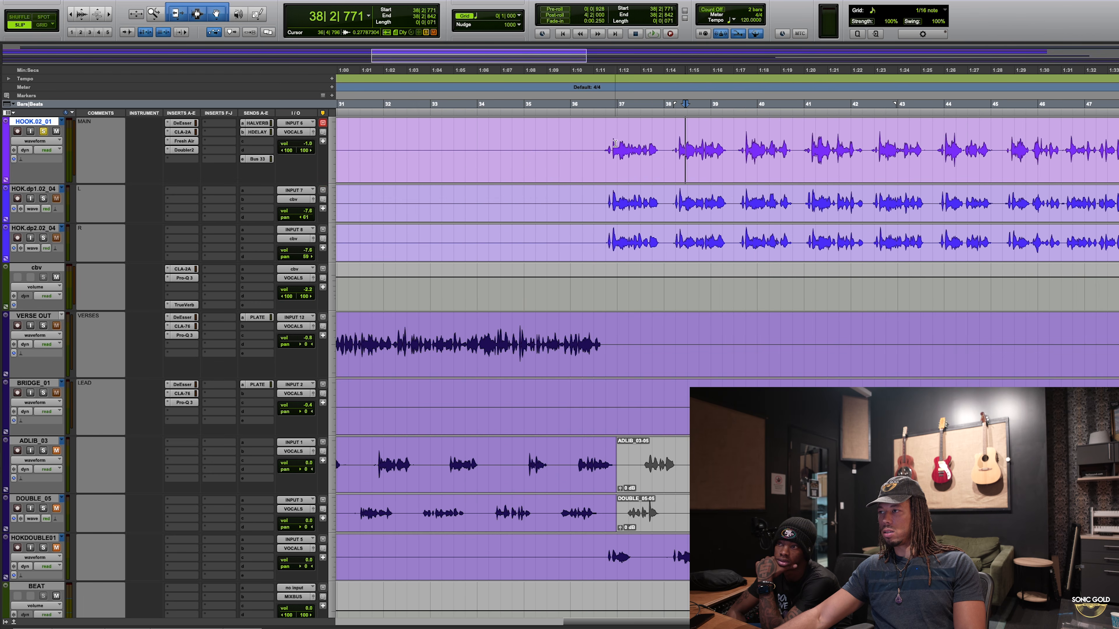
drag(607, 136, 1078, 148)
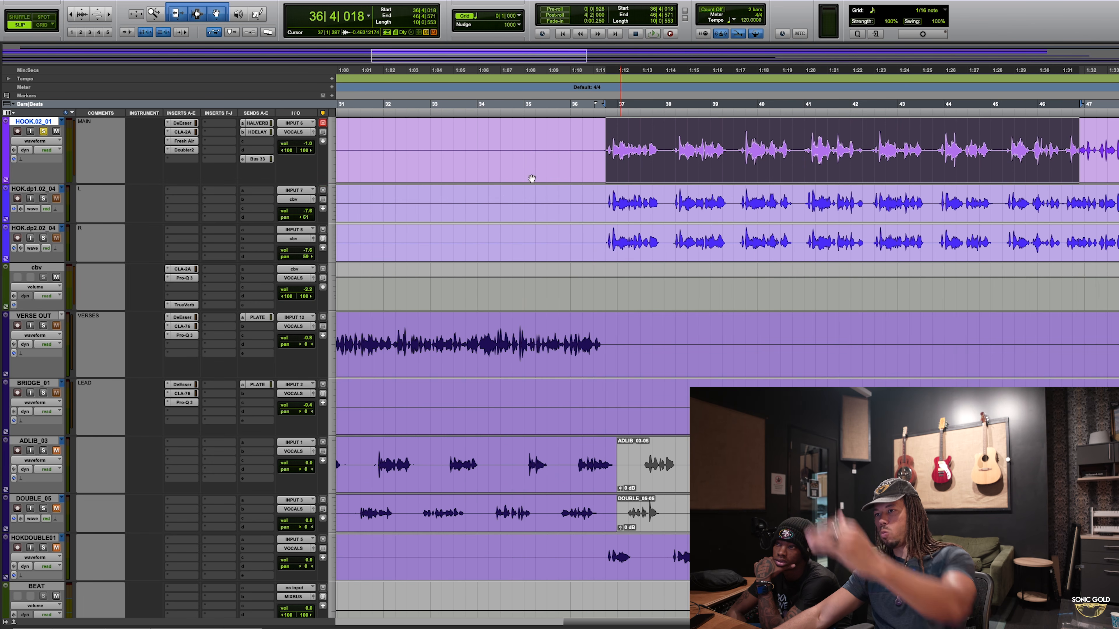
click(186, 133)
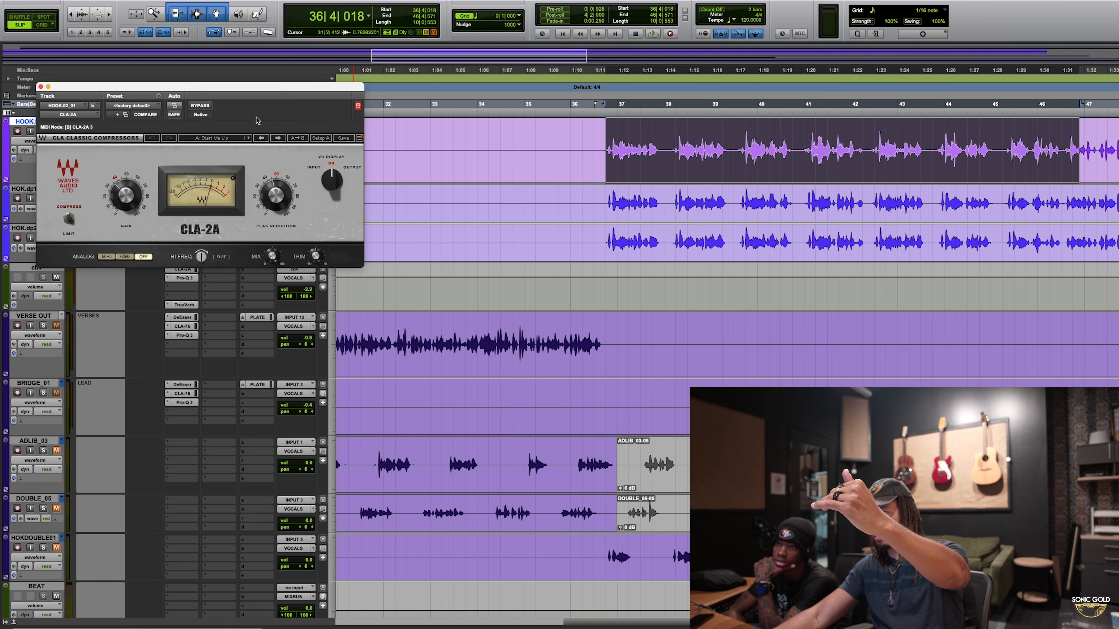
click(41, 87)
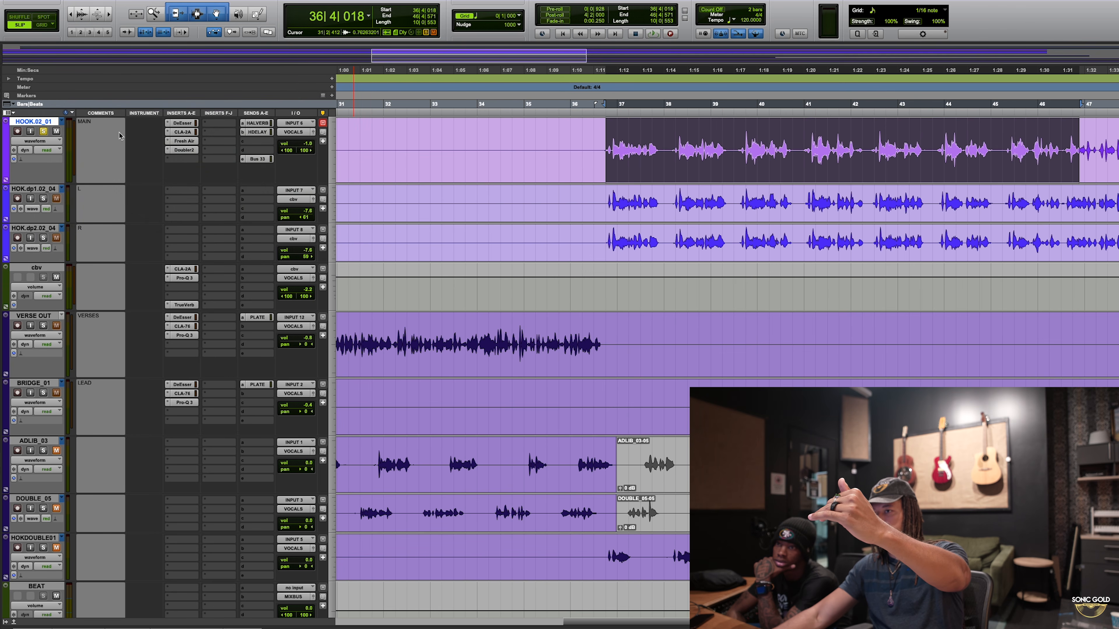
Step: Insert the RVox compressor after Doubler2 on the HOOK track and place its window clear of the insert list
click(185, 159)
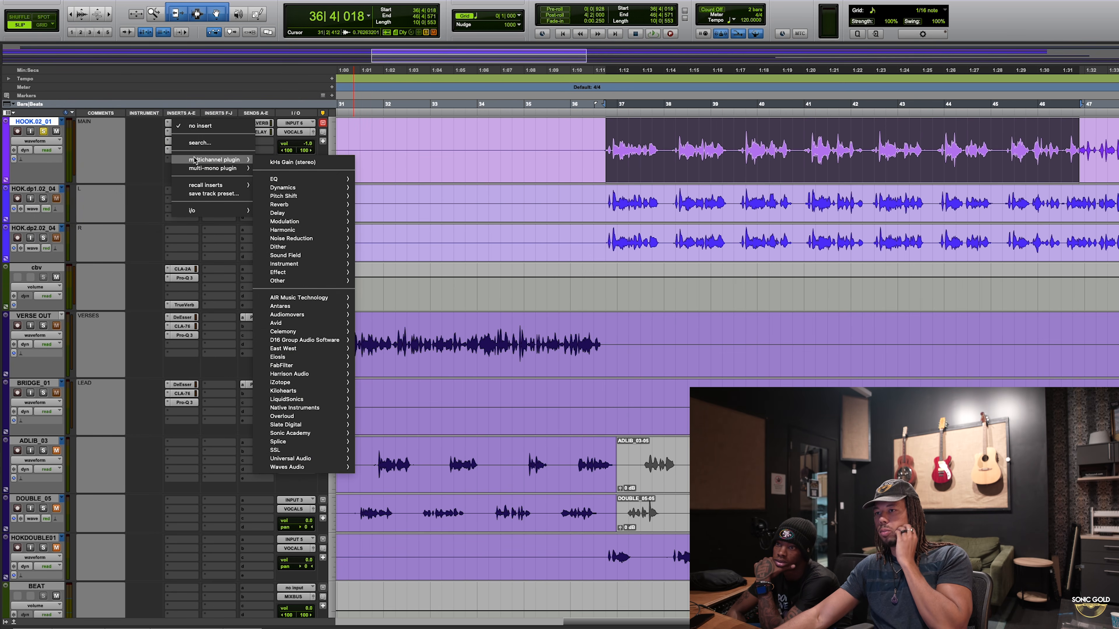
mouse_move(298, 193)
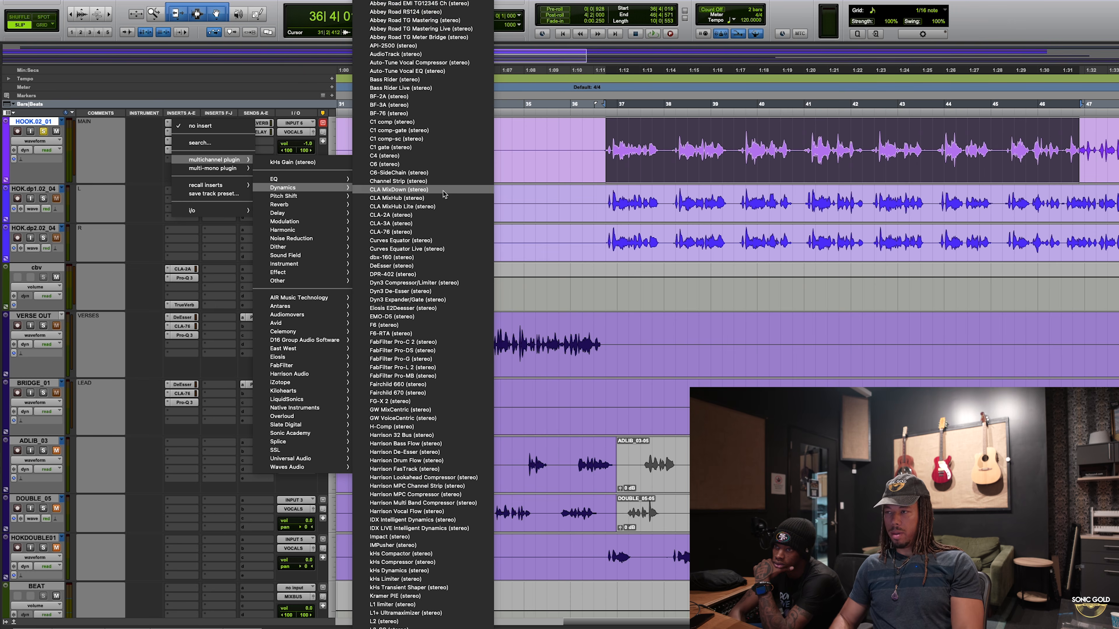
scroll(443, 194, down, 5)
scroll(444, 194, down, 2)
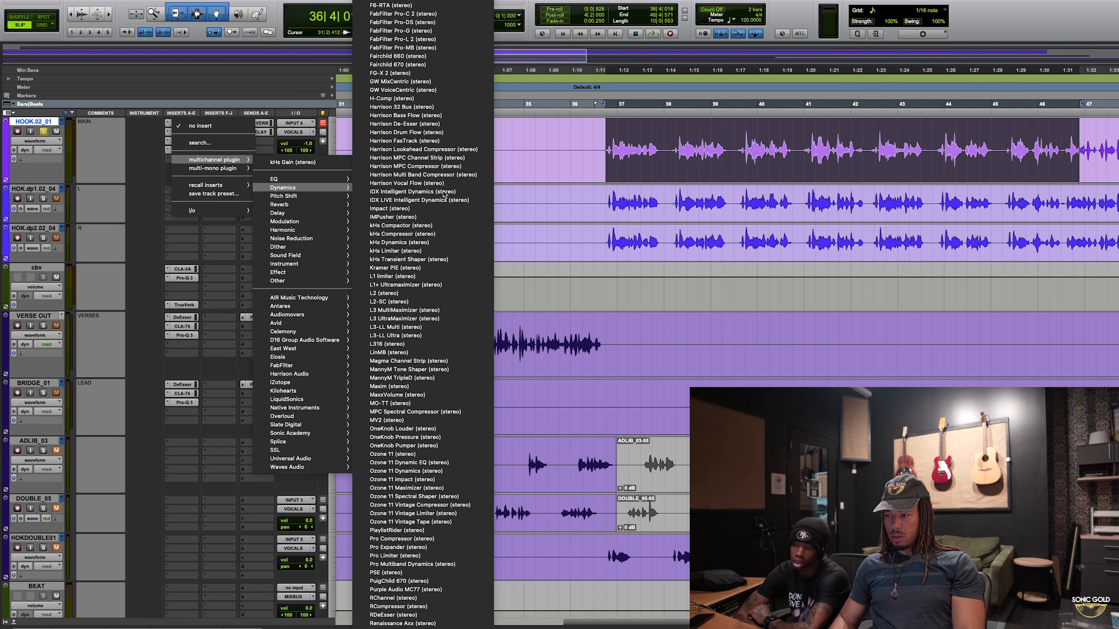
key(Escape)
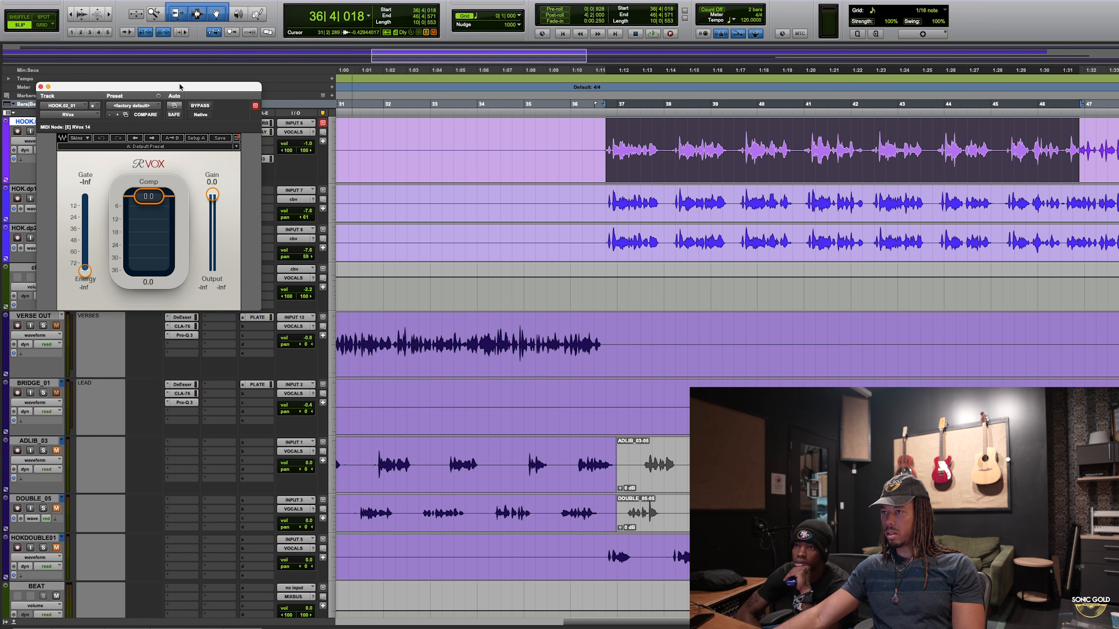
drag(180, 87, 461, 116)
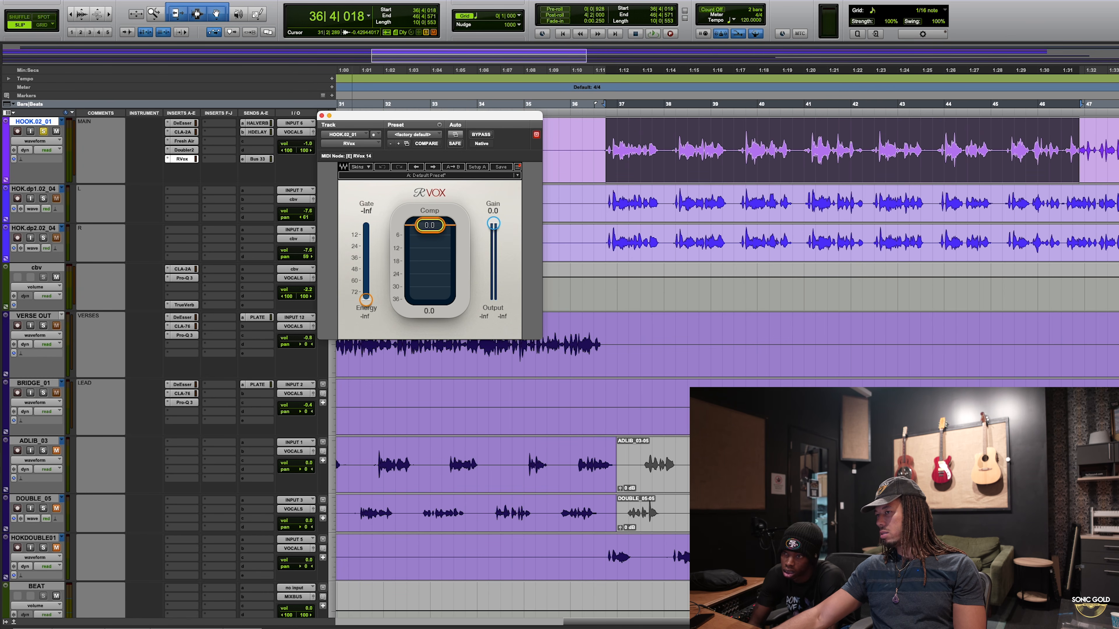
click(321, 115)
click(181, 159)
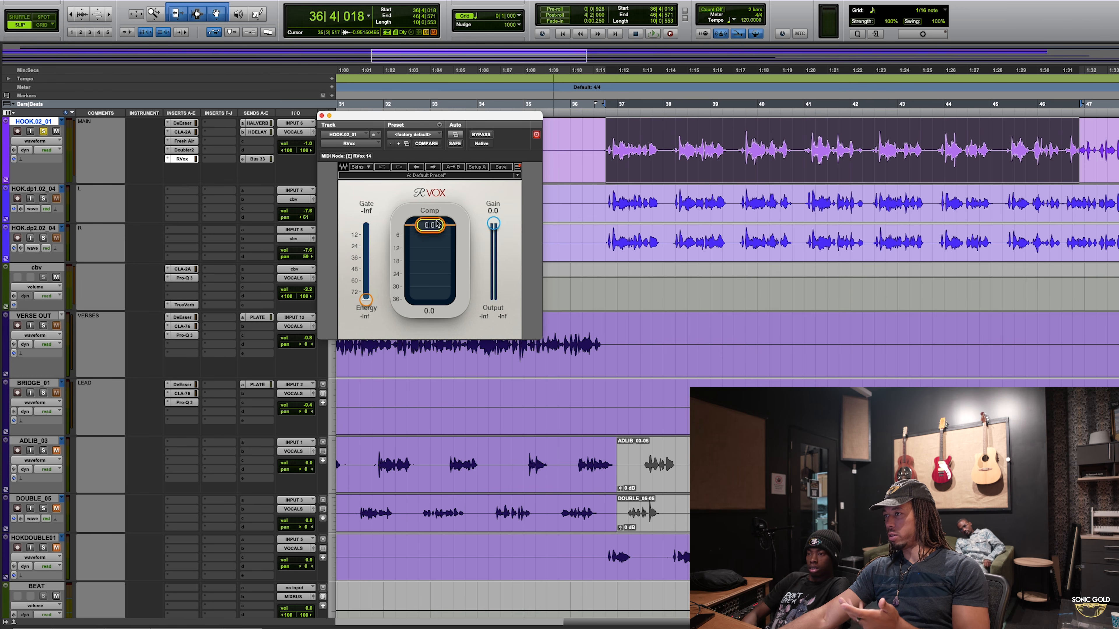
Step: Separate the loud peak on the main hook track from 39|3|945 to 39|4|302 into its own clip
click(746, 136)
key(super+bracketright)
key(super+bracketright)
key(super+bracketright)
key(super+bracketright)
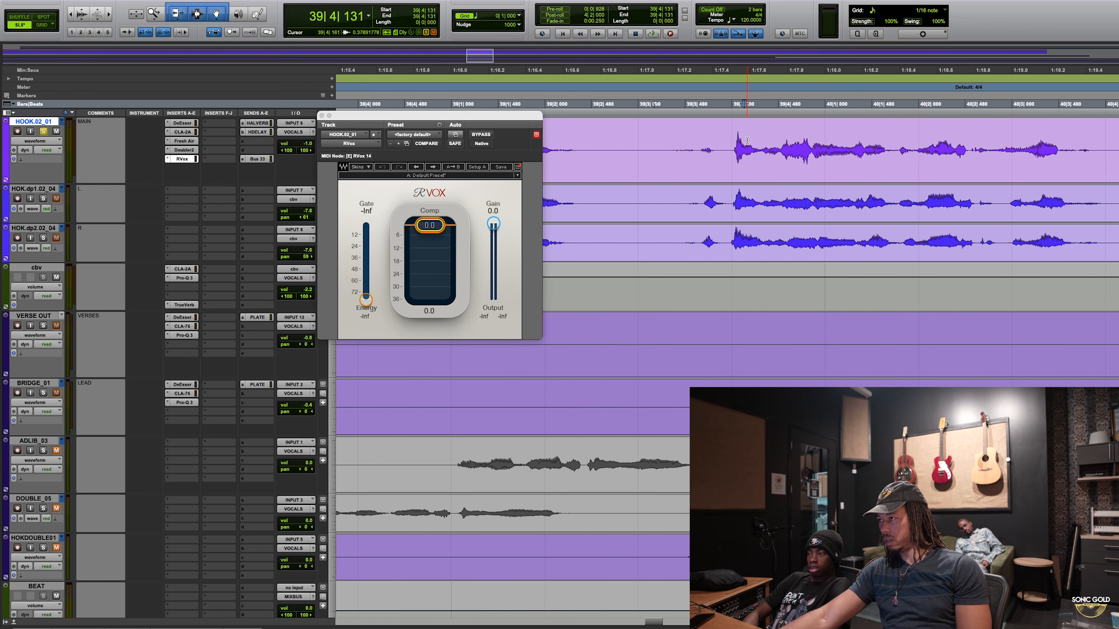
drag(728, 139, 777, 143)
key(super+e)
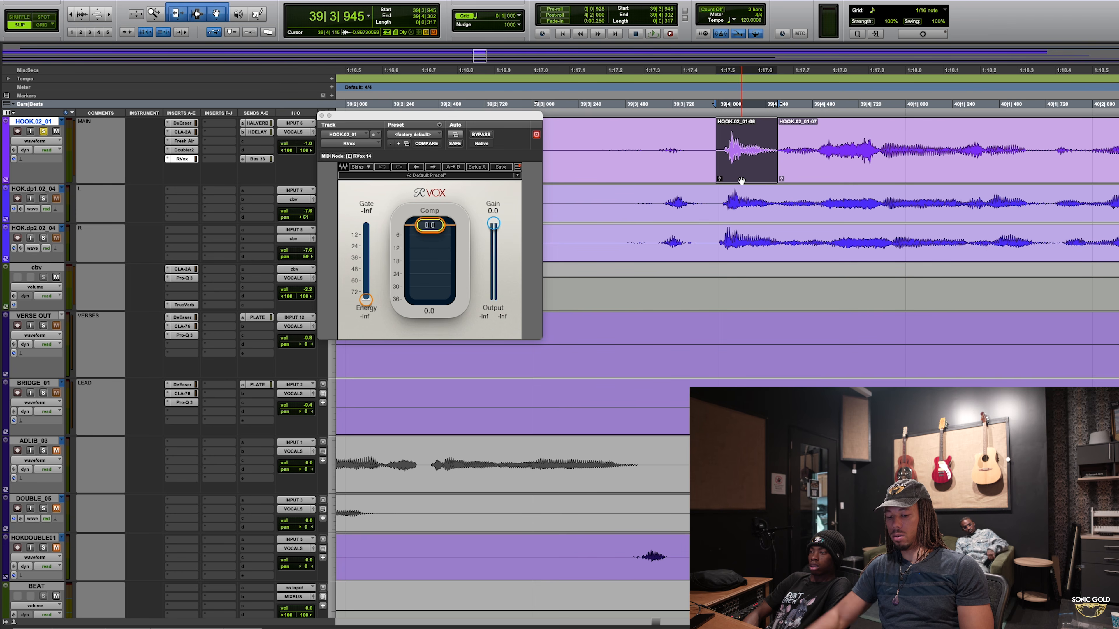
scroll(741, 180, down, 3)
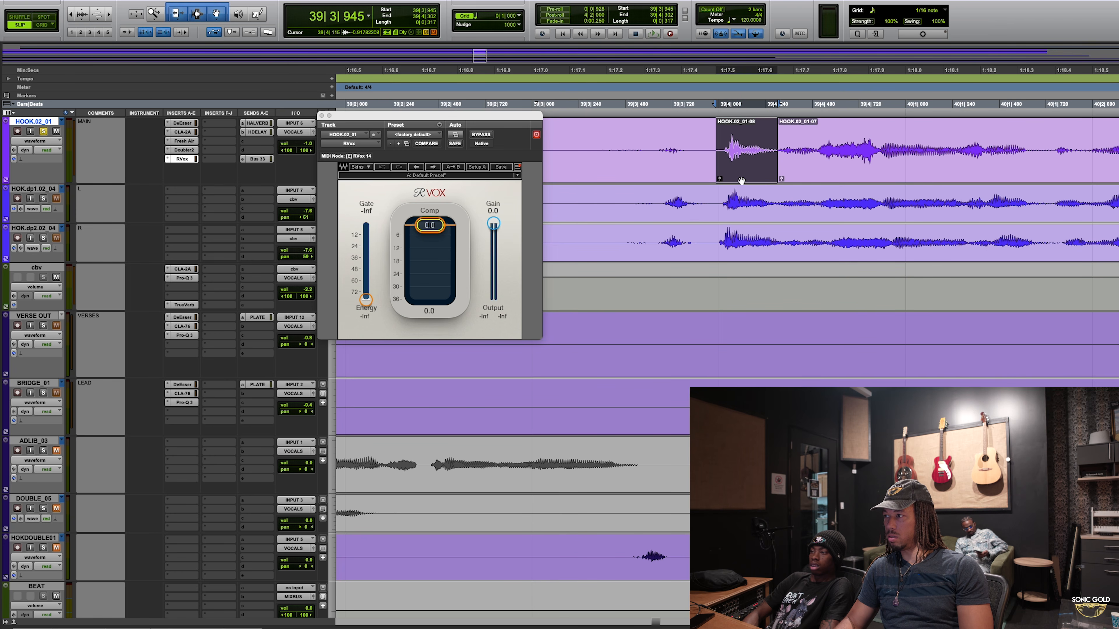
Step: Place the playback position at 36|3|568 just before the hook and play the soloed main vocal through RVox
click(815, 153)
key(super+bracketleft)
key(super+bracketleft)
key(super+bracketleft)
key(super+bracketleft)
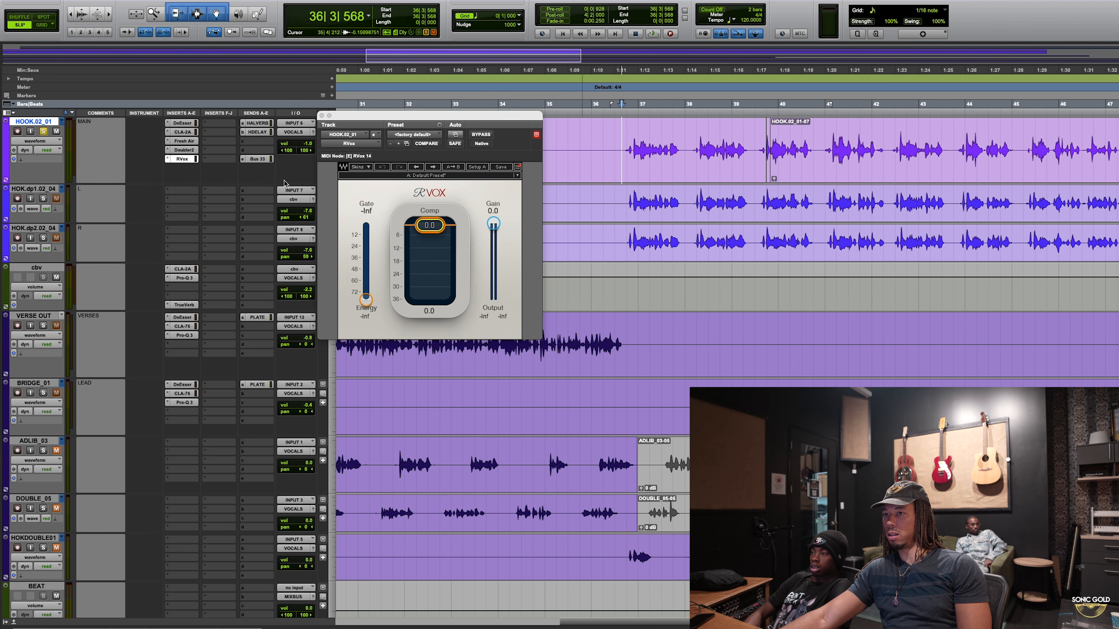
key(space)
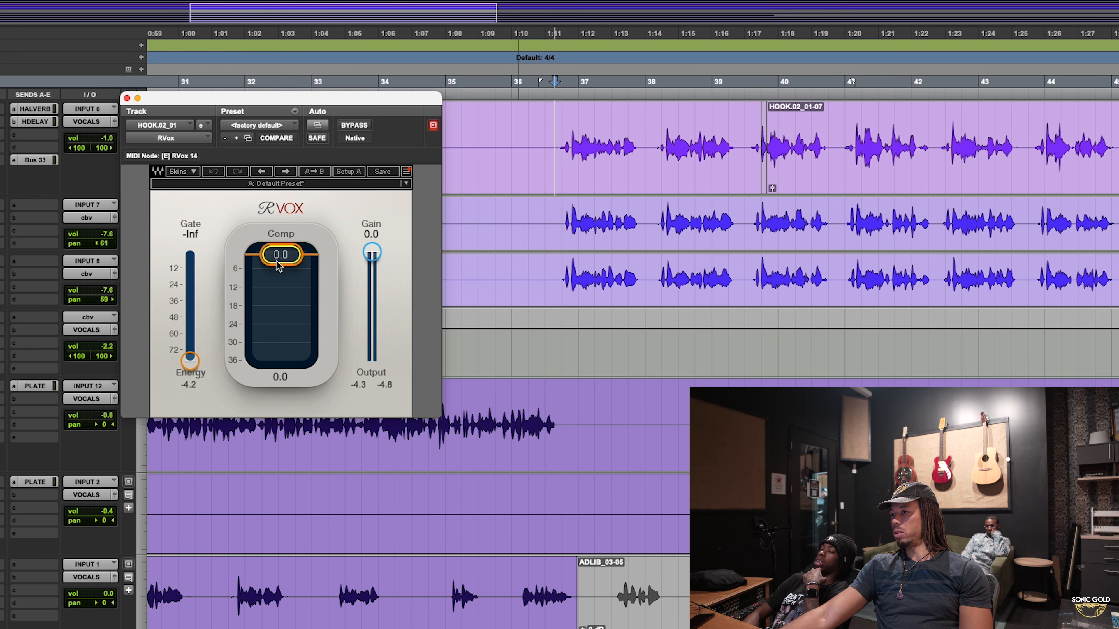
key(space)
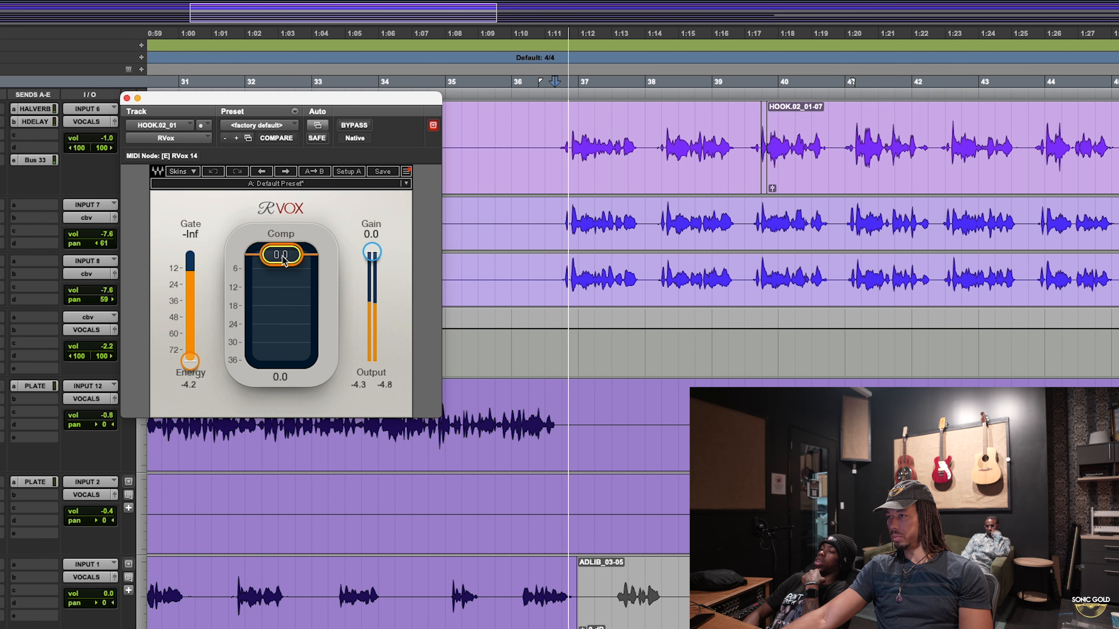
Step: Set RVox's compression and gain to -3.8 during playback, comparing the hook with the plug-in bypassed and active
drag(281, 255, 281, 264)
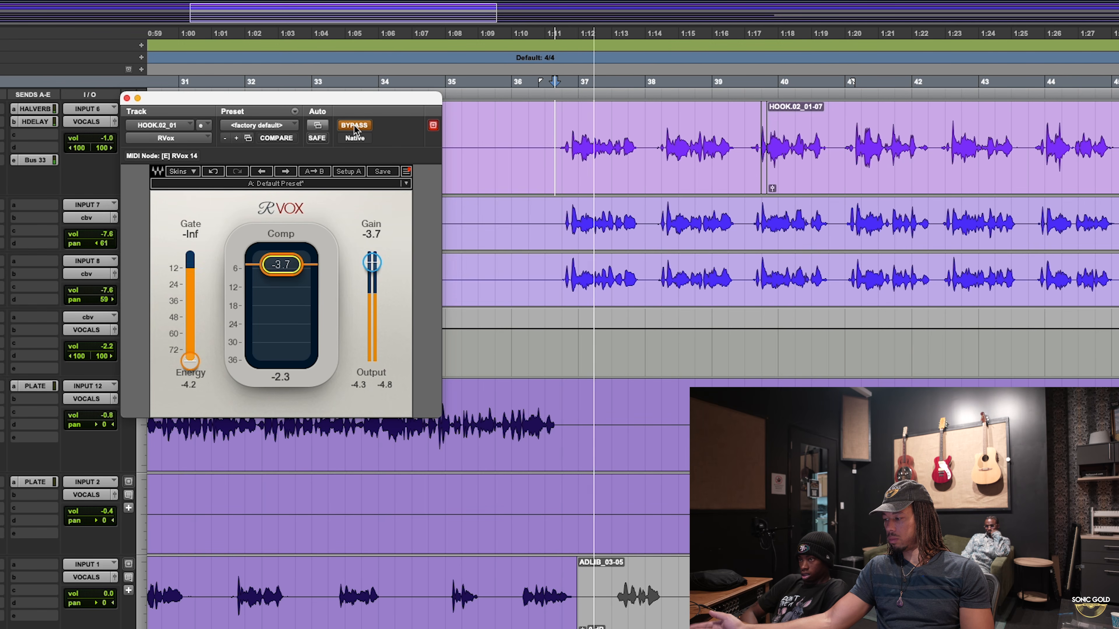
click(354, 125)
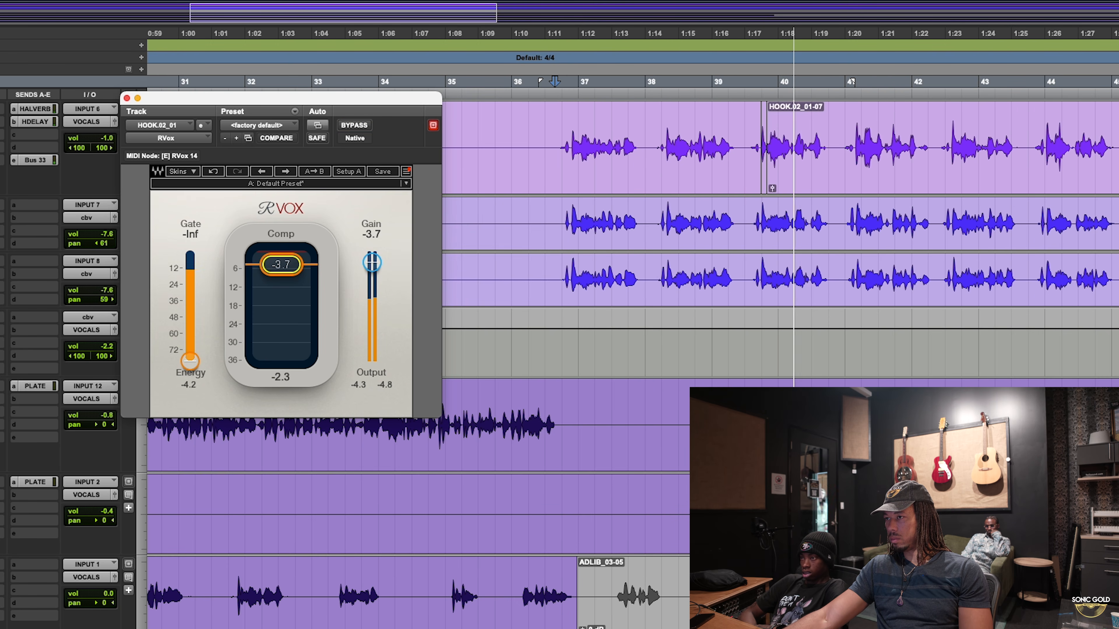
drag(291, 271, 291, 273)
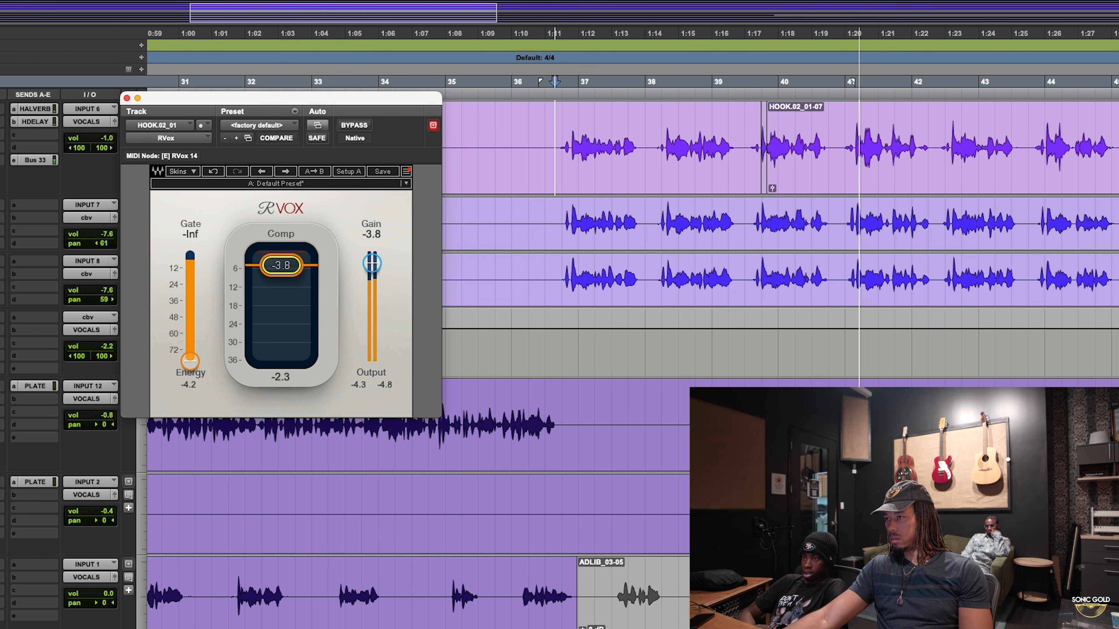
key(space)
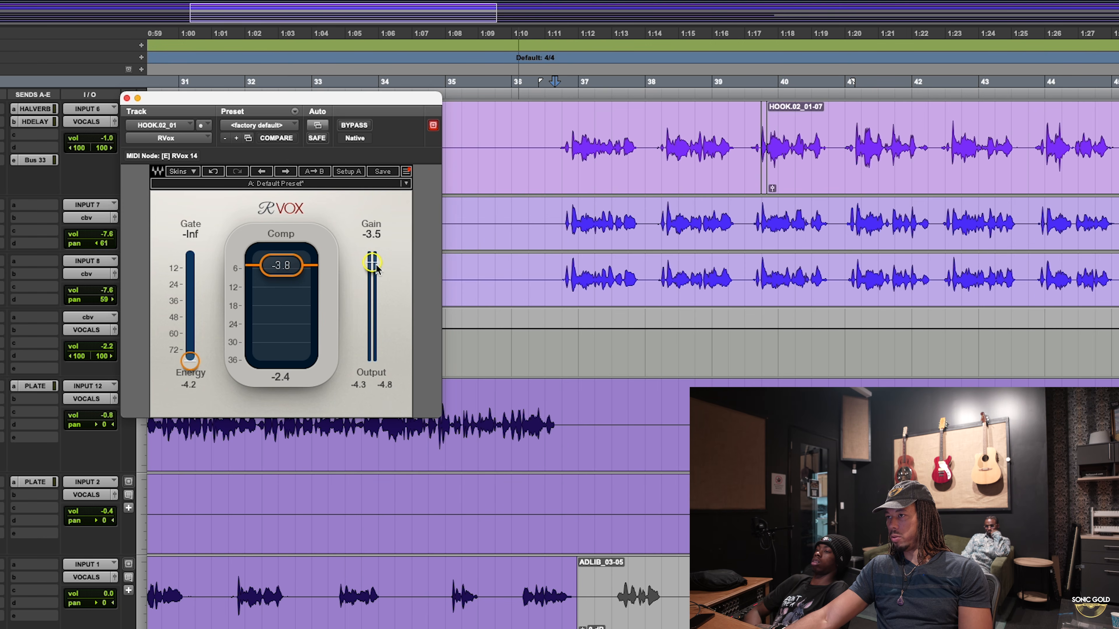
Step: Set RVox's gain to -3.4 and compare the hook with the plug-in bypassed and active during playback
click(355, 125)
key(space)
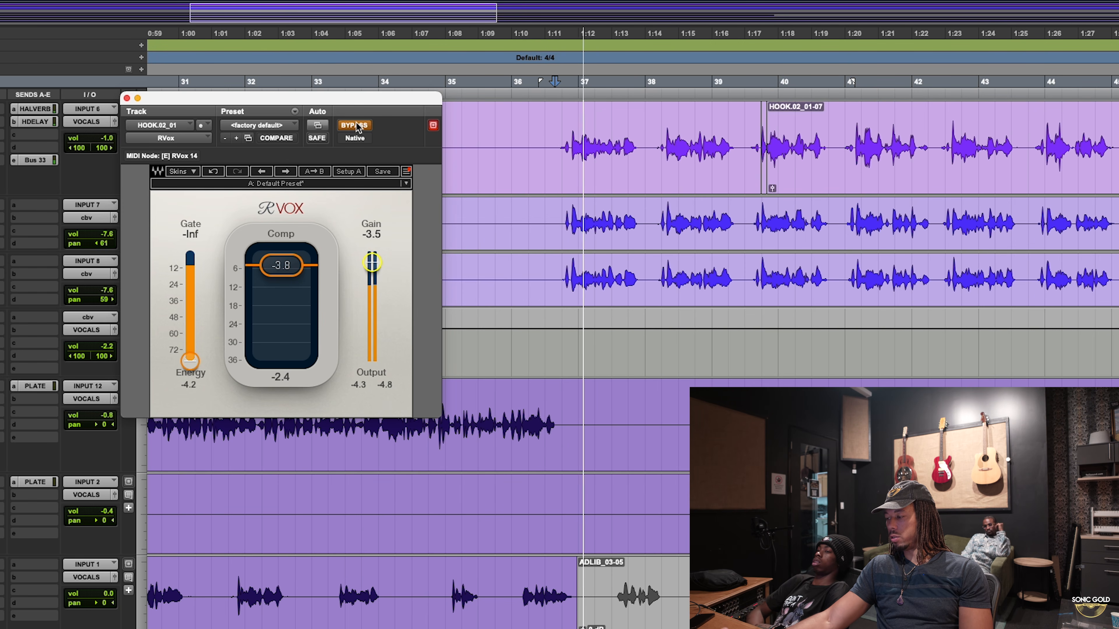
click(355, 125)
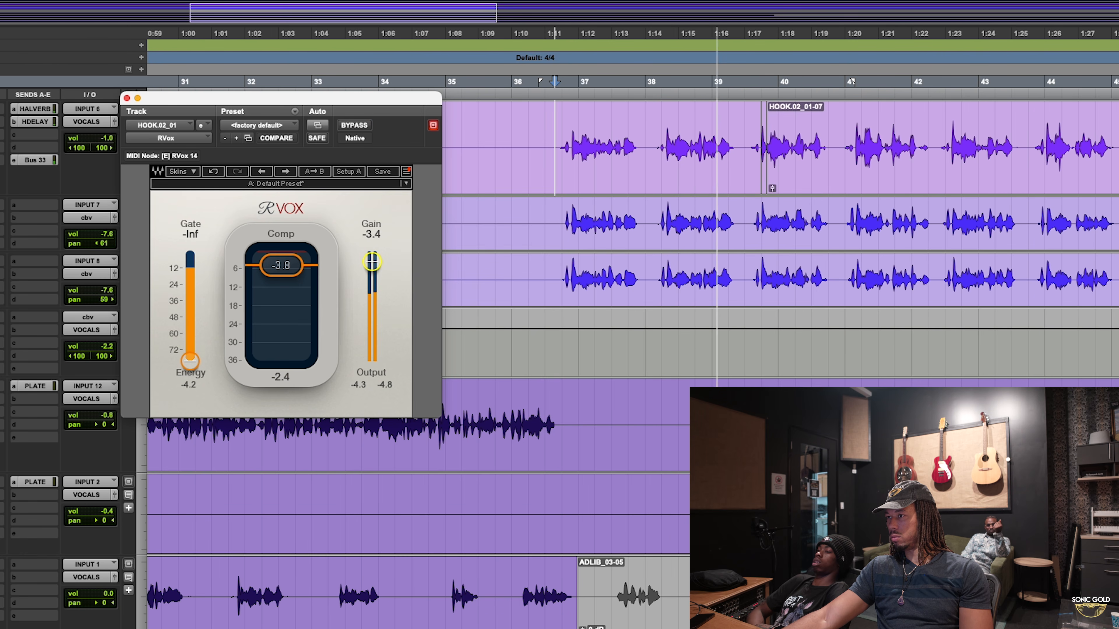
click(358, 126)
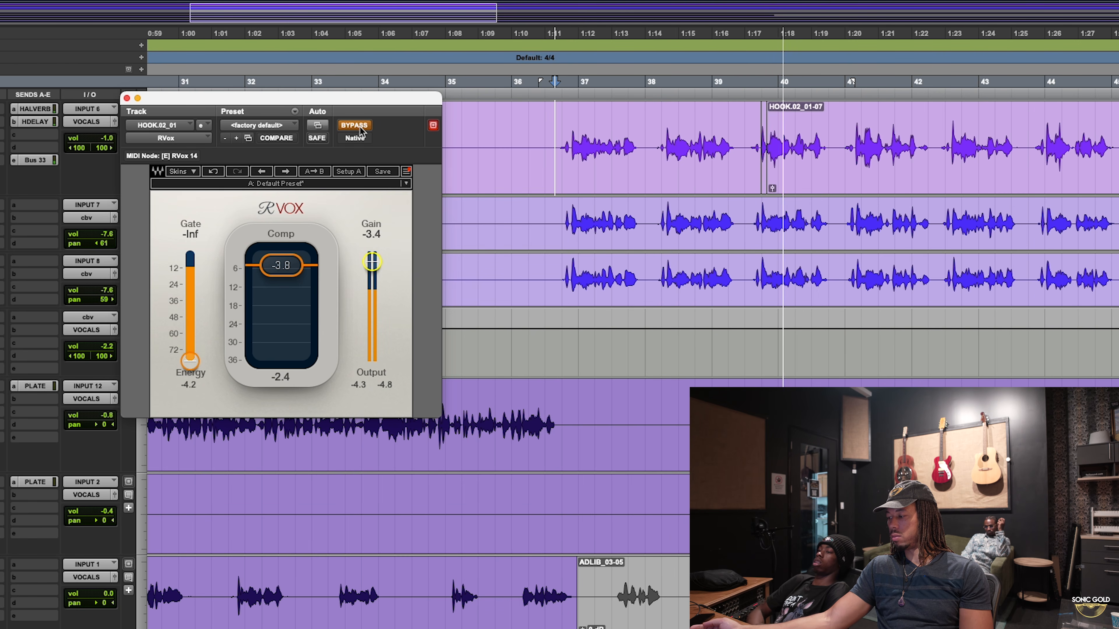
click(358, 126)
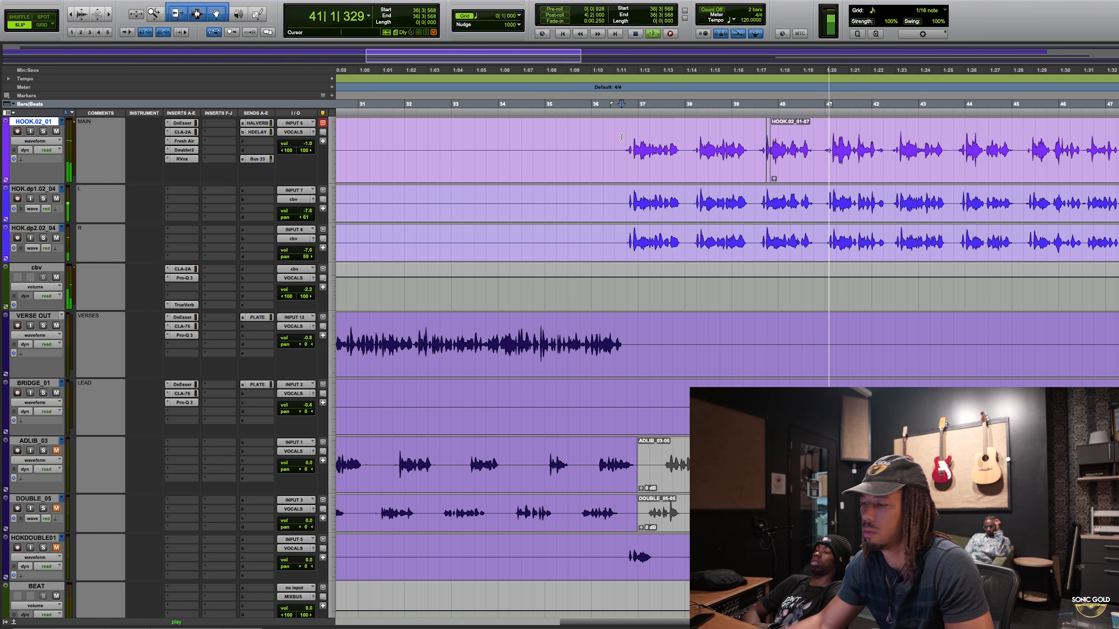
Step: Stop the hook playback and look over the verse, bridge, ad-lib and double tracks across the song's arrangement
scroll(686, 252, down, 3)
key(space)
scroll(703, 252, down, 3)
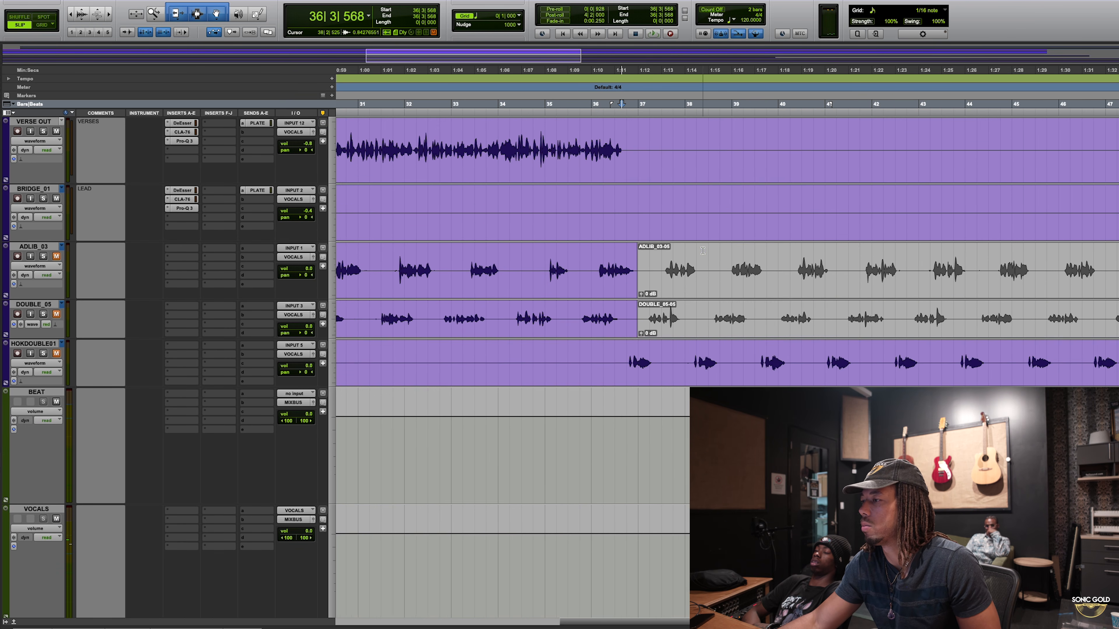
scroll(703, 252, left, 10)
scroll(703, 251, down, 6)
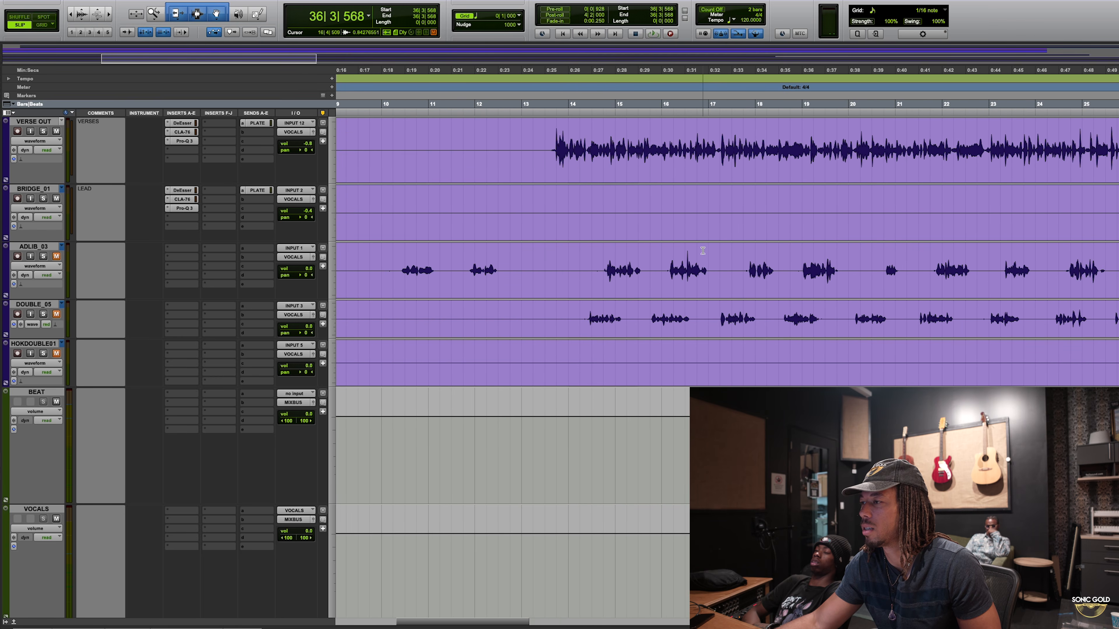
scroll(703, 251, up, 3)
scroll(702, 251, up, 1)
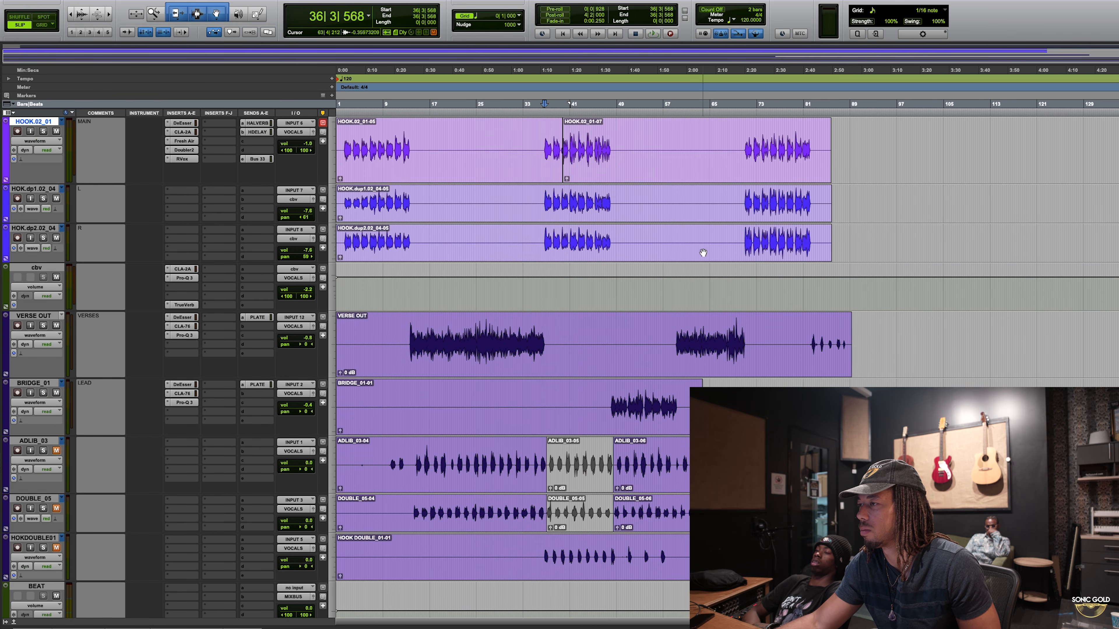
scroll(704, 253, up, 2)
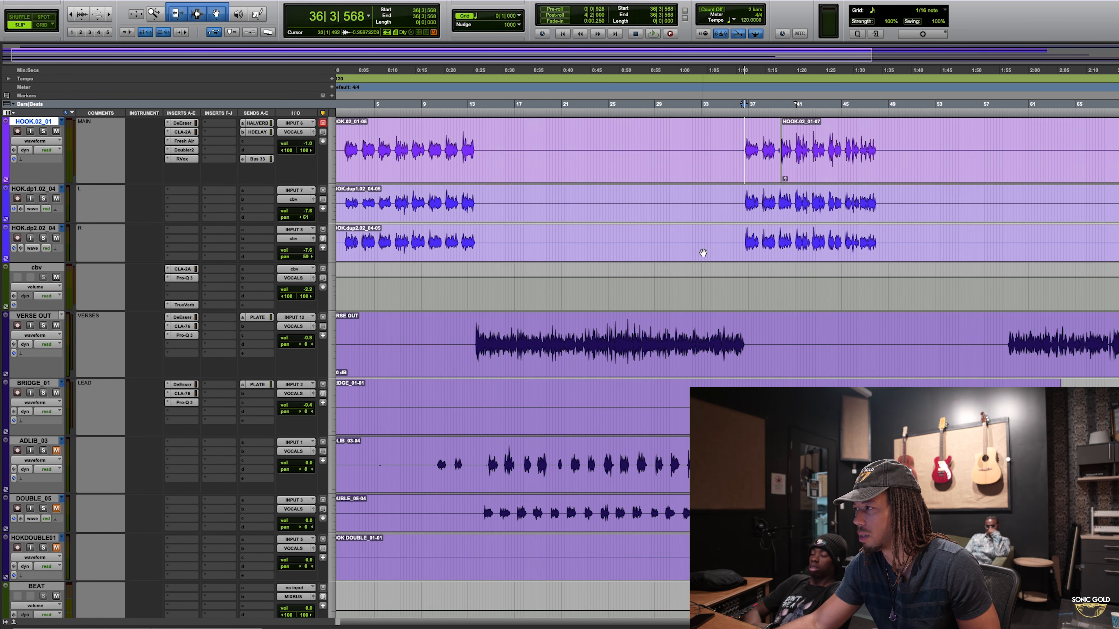
scroll(703, 250, down, 3)
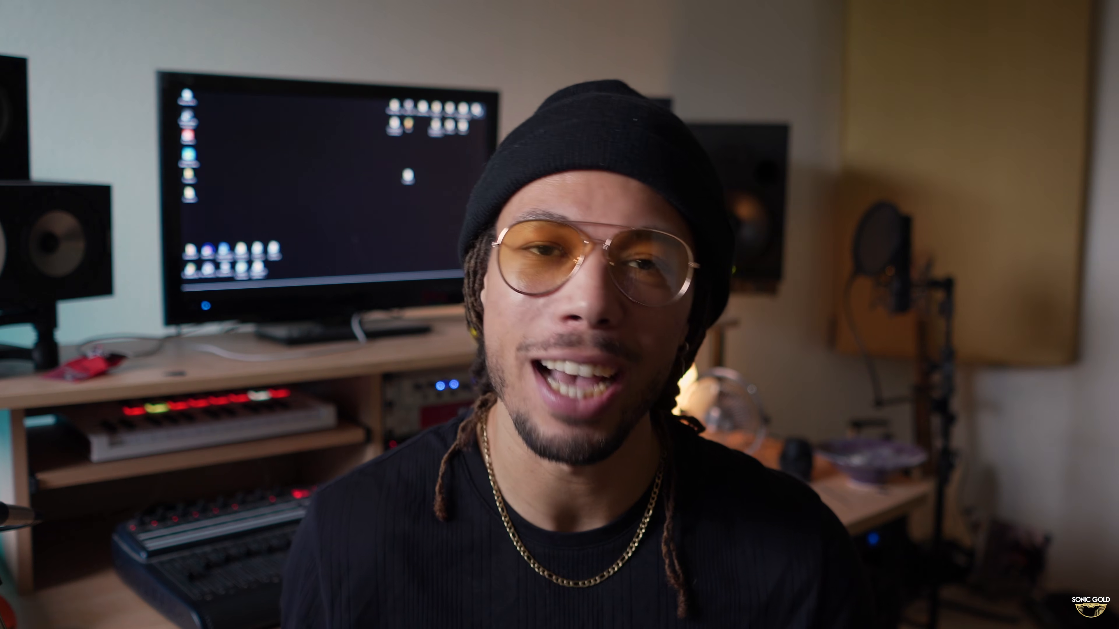